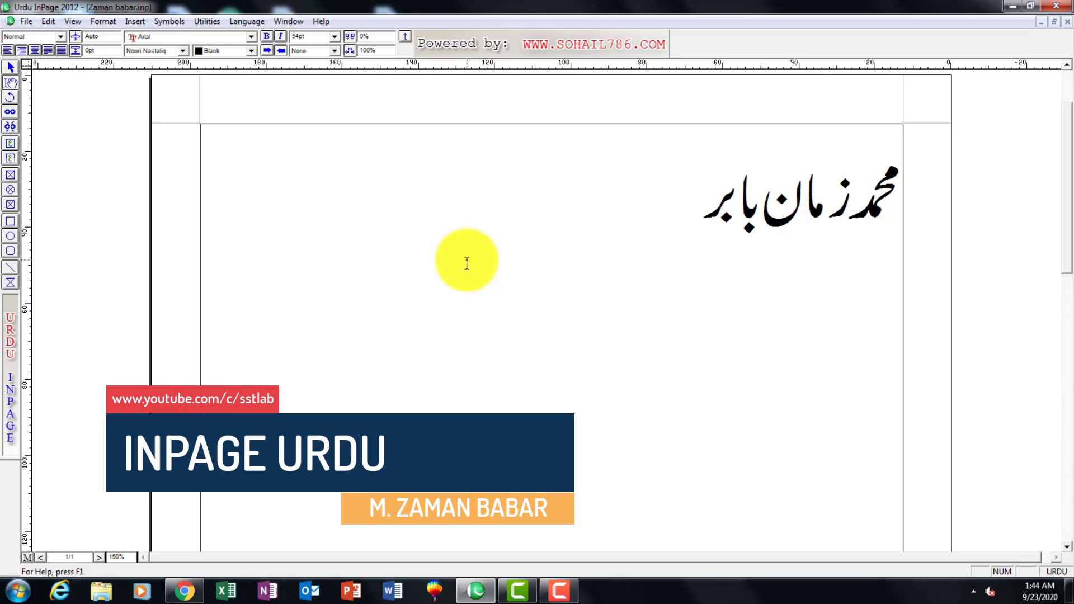
# Dismiss the Windows color scheme prompt without choosing any of its options.
pyautogui.click(26, 21)
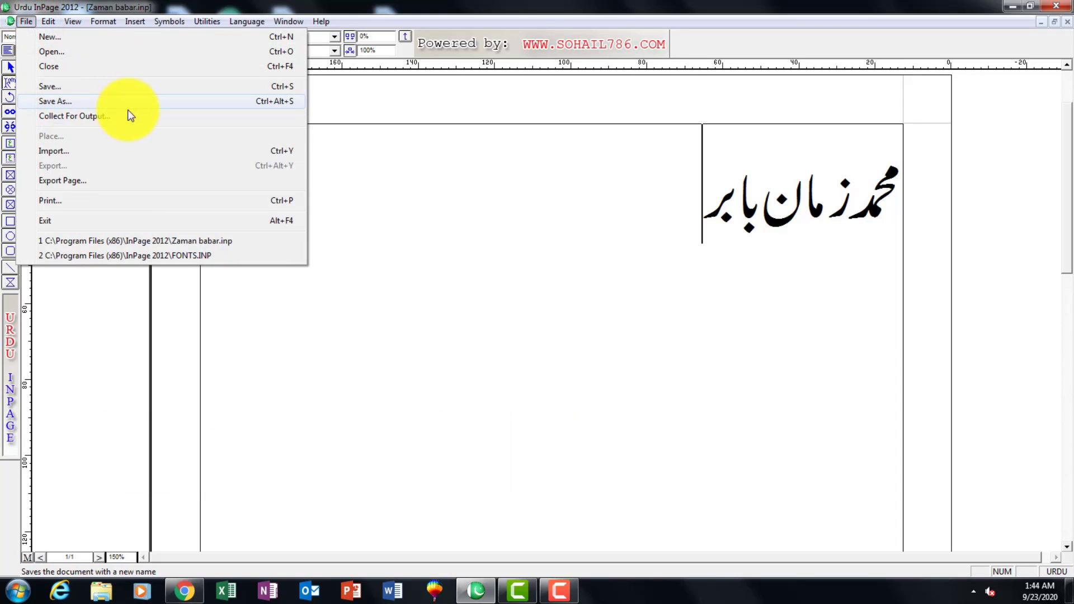
pyautogui.click(482, 199)
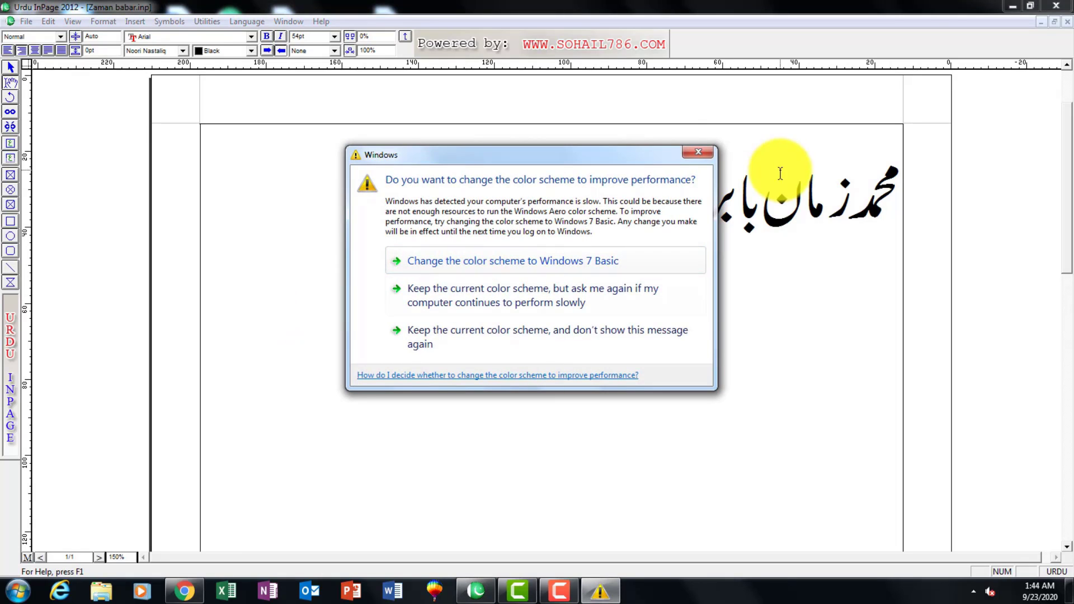
pyautogui.click(714, 150)
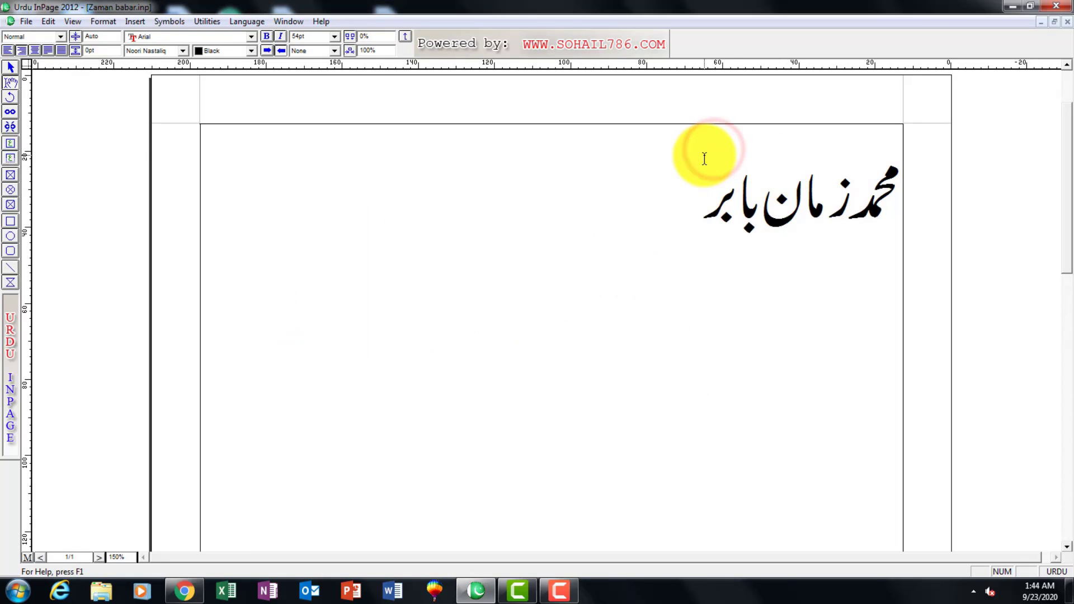
# Replace the middle name in the document's Urdu name line with a different one, keeping the first and last words.
pyautogui.click(778, 222)
pyautogui.press('BackSpace')
pyautogui.press('BackSpace')
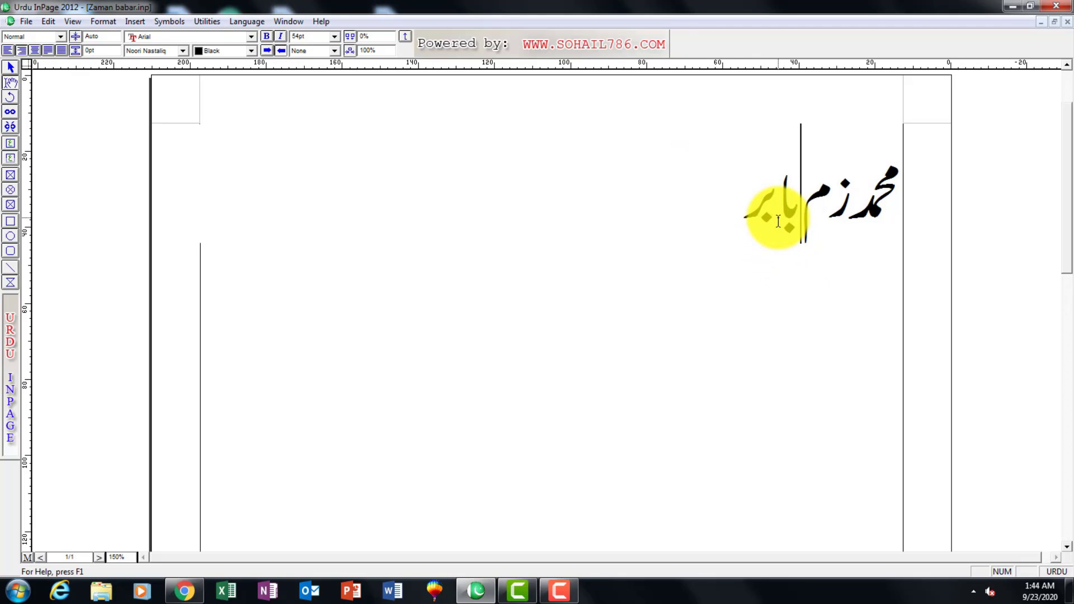
pyautogui.press('BackSpace')
pyautogui.press('BackSpace')
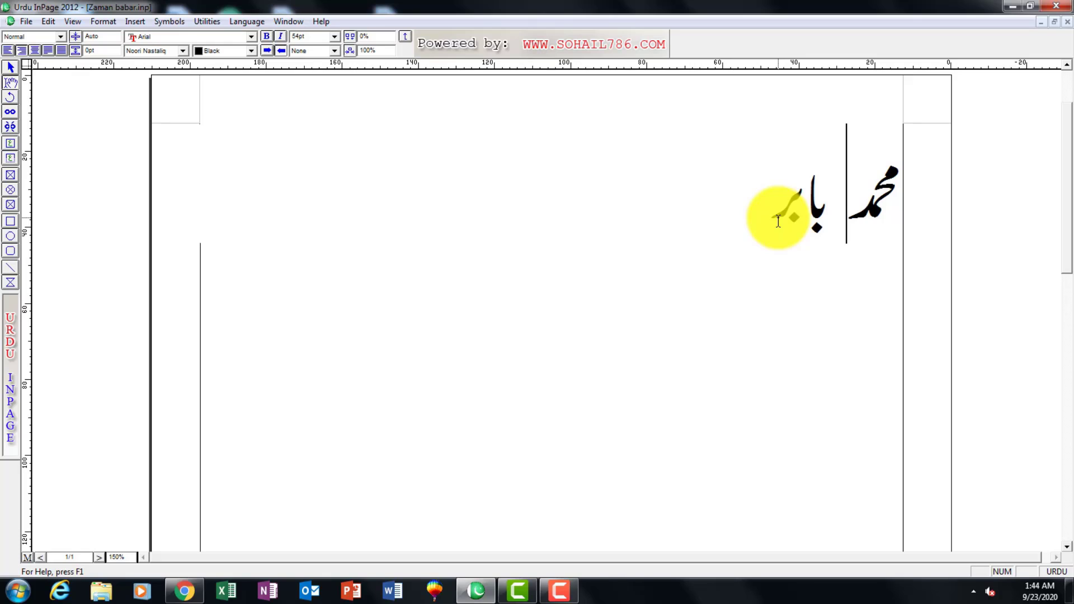
pyautogui.write('ذینا')
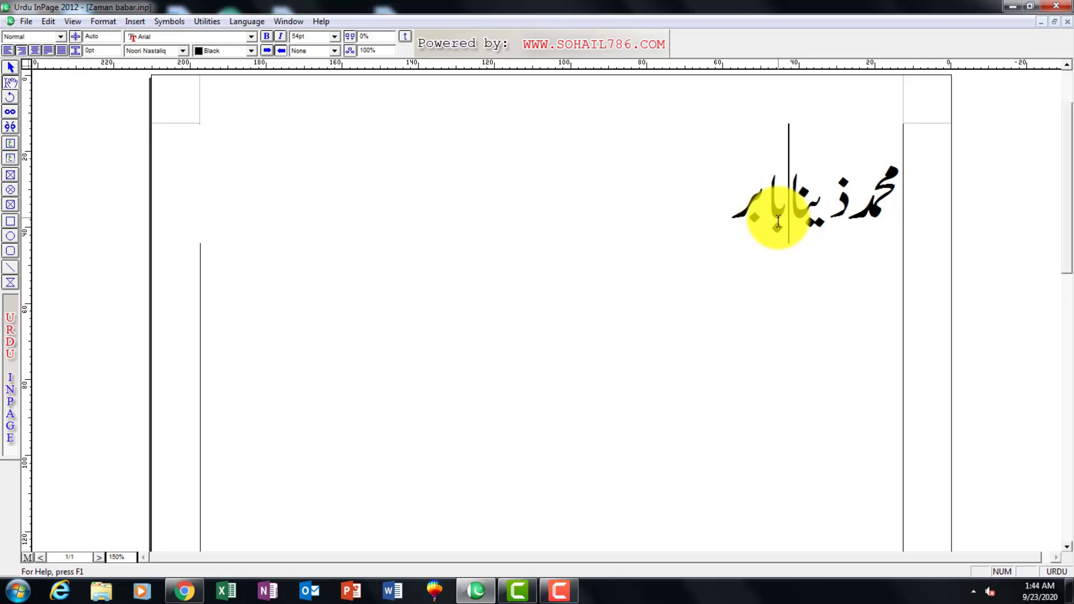
pyautogui.press('BackSpace')
pyautogui.press('BackSpace')
pyautogui.write('شاقن')
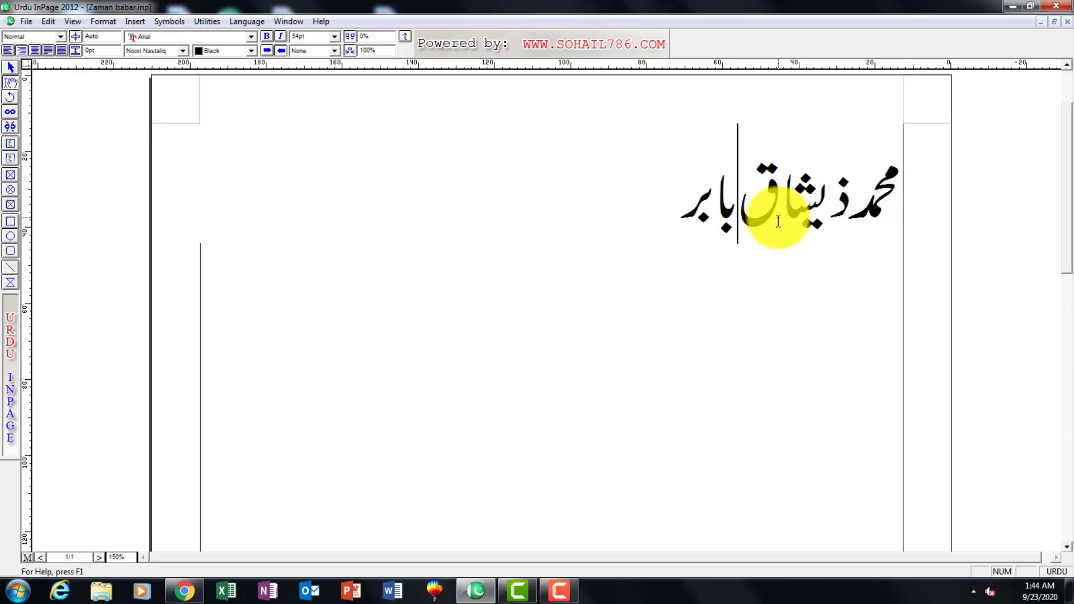
pyautogui.press('BackSpace')
pyautogui.press('BackSpace')
pyautogui.press('BackSpace')
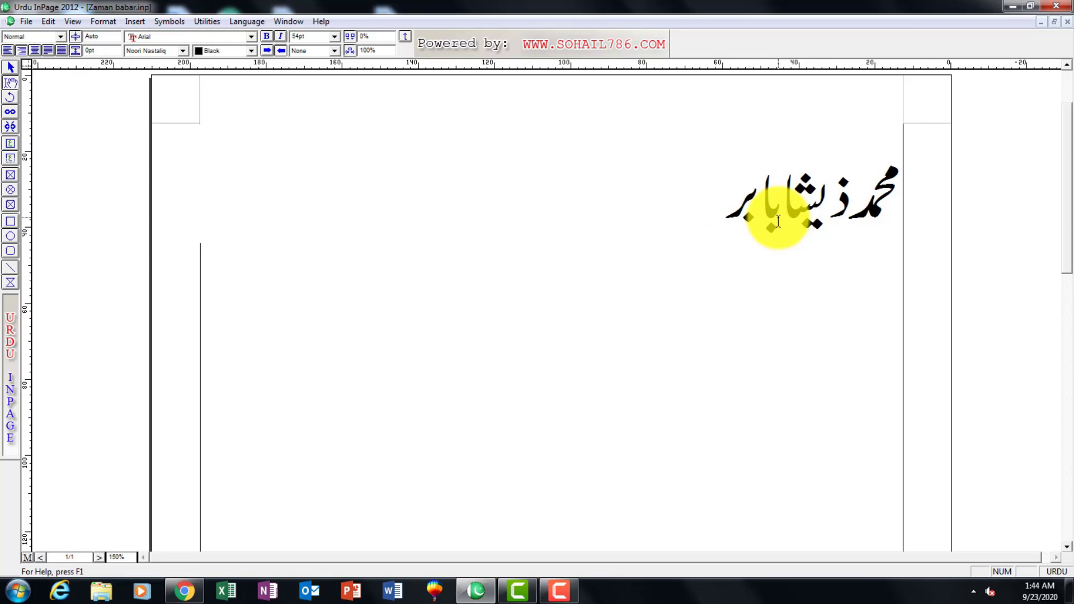
pyautogui.write('ن')
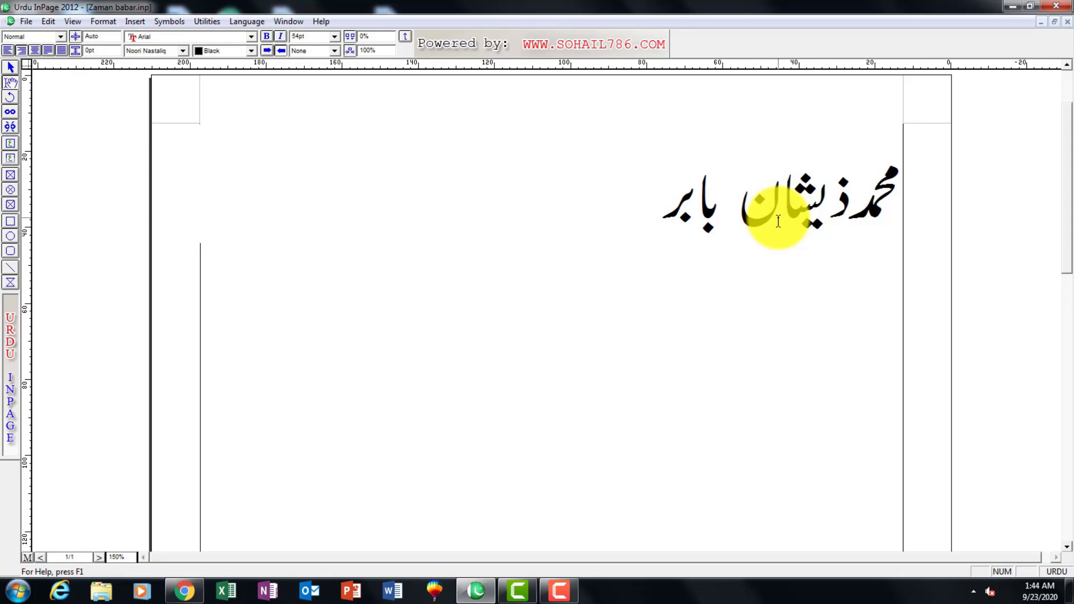
pyautogui.press('Delete')
pyautogui.click(620, 226)
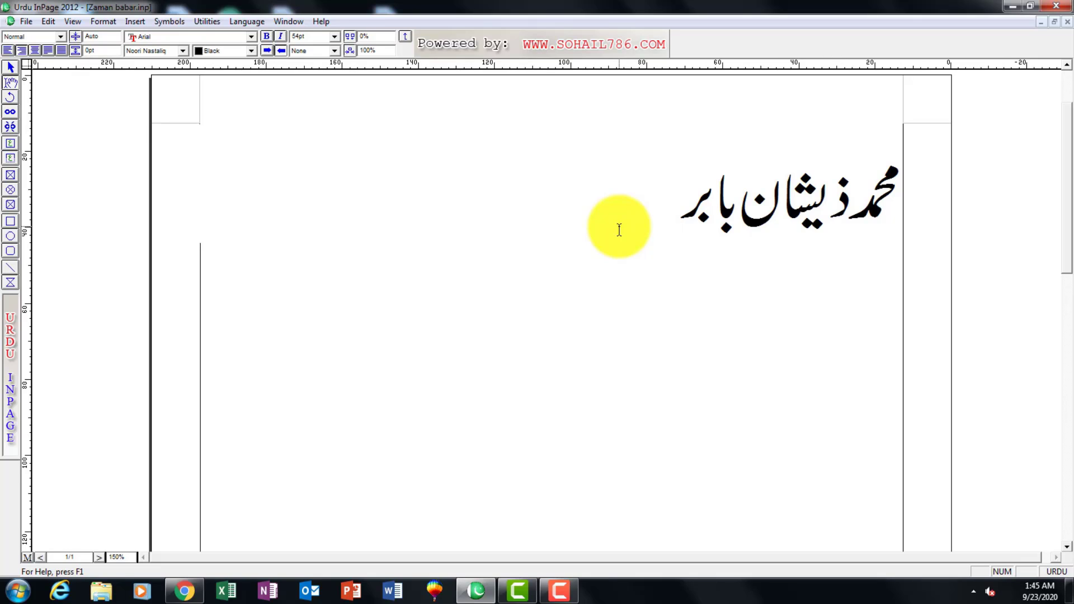
# Save the edited document under a new file name matching the changed name, keeping the InPage File (*.inp) type.
pyautogui.click(25, 21)
pyautogui.click(58, 101)
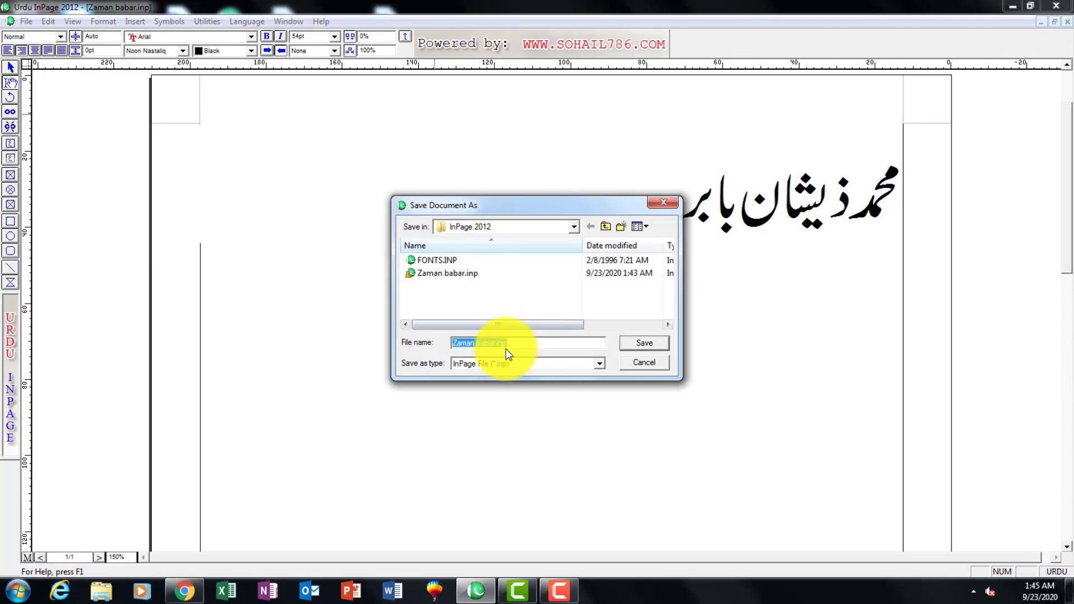
pyautogui.write('Zeshan')
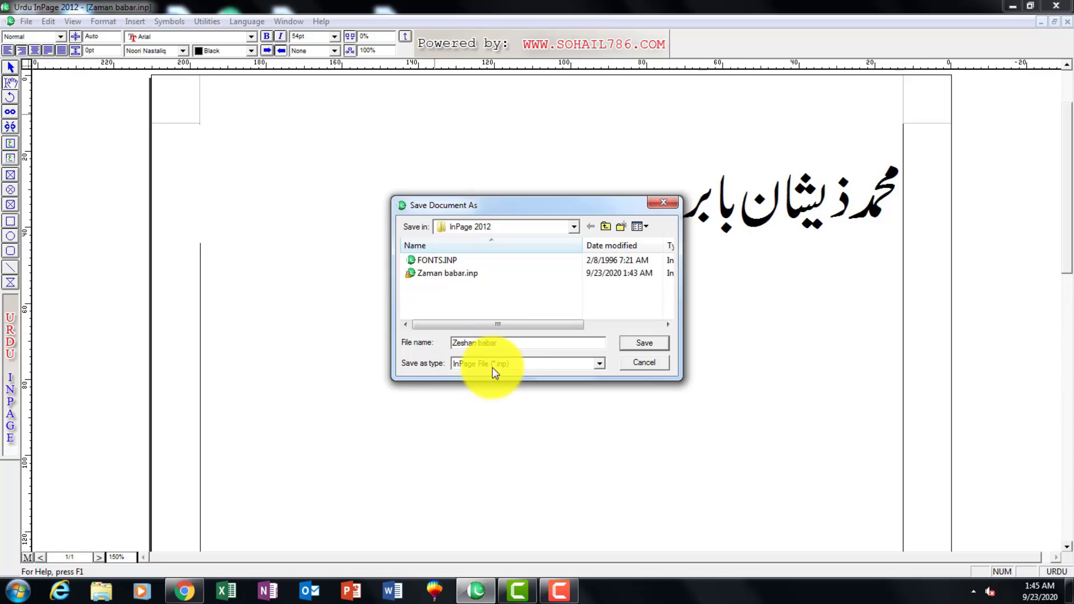
pyautogui.click(654, 343)
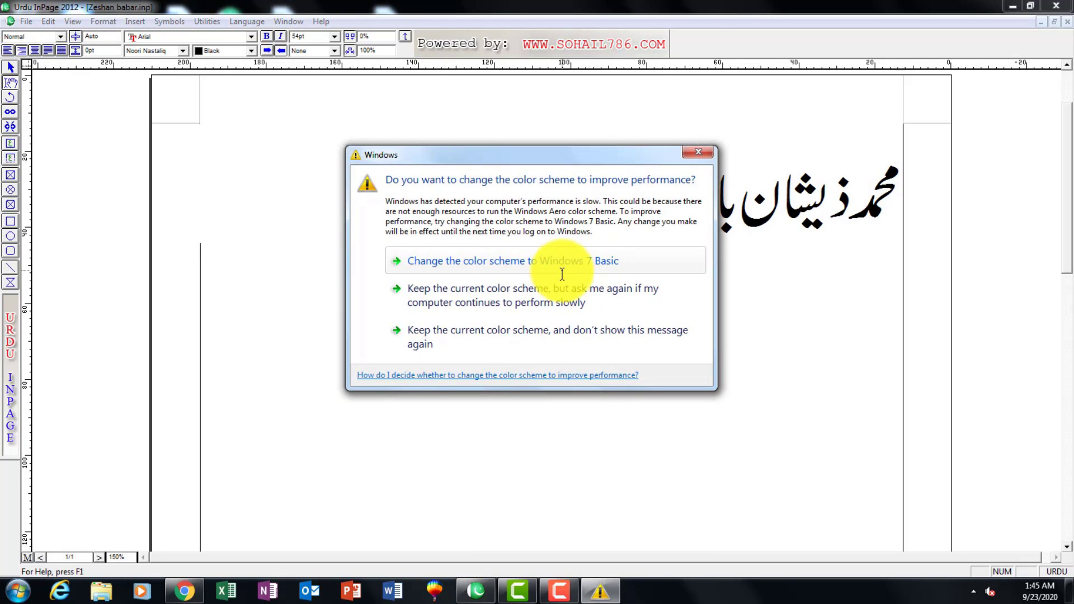
pyautogui.click(699, 153)
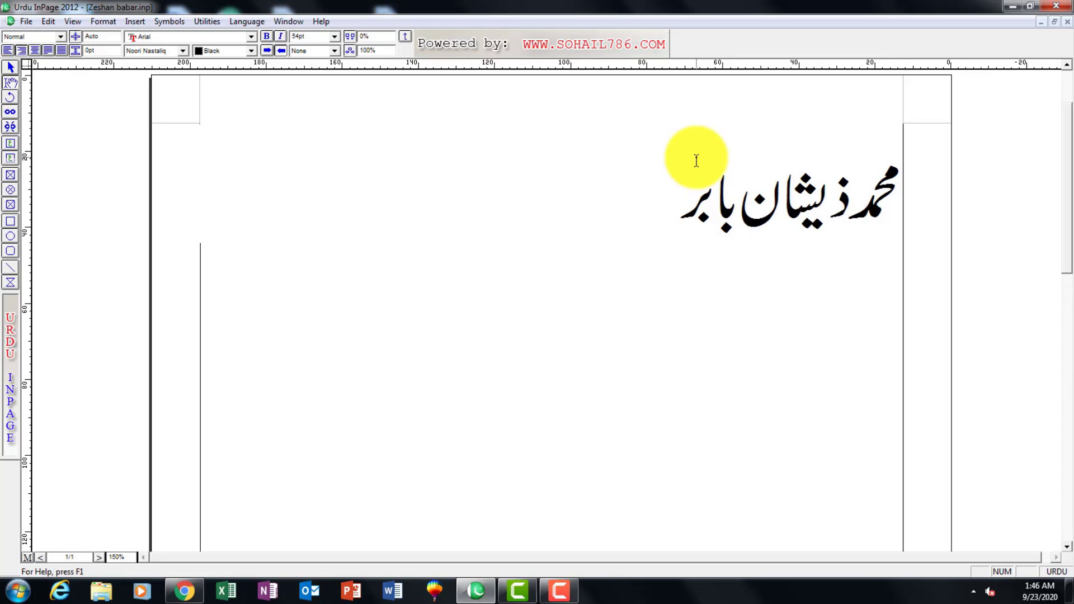
# Reopen the original InPage document that still holds the name line from before the edit.
pyautogui.click(652, 283)
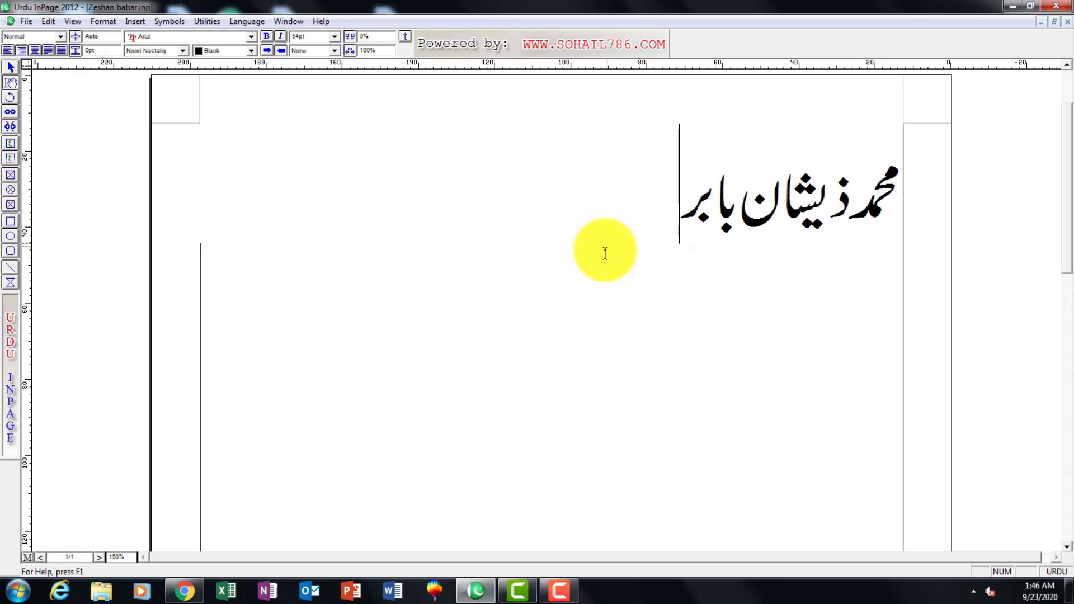
pyautogui.click(27, 23)
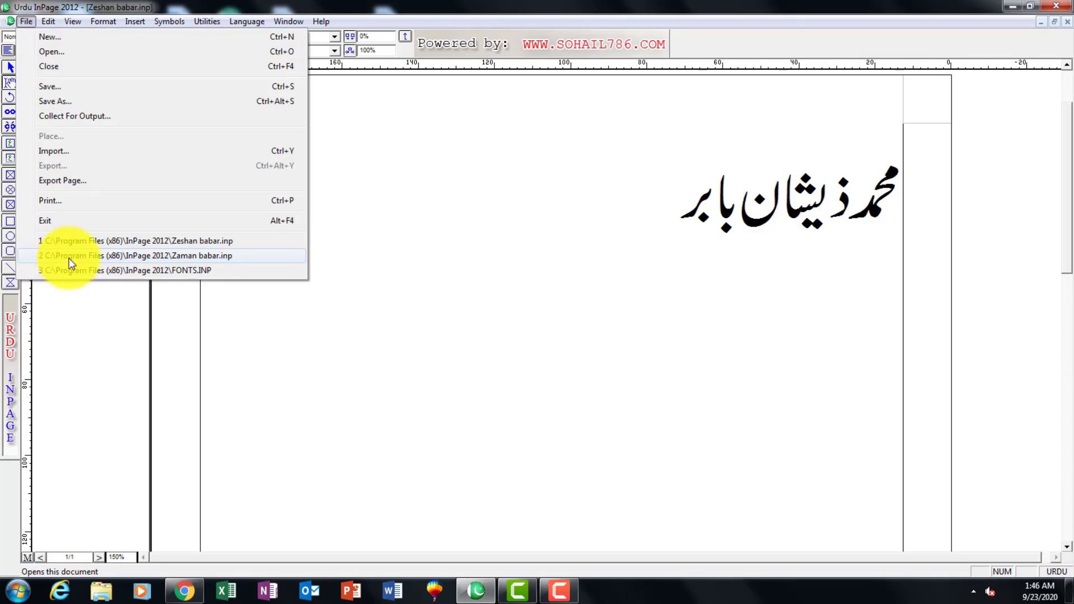
pyautogui.click(194, 256)
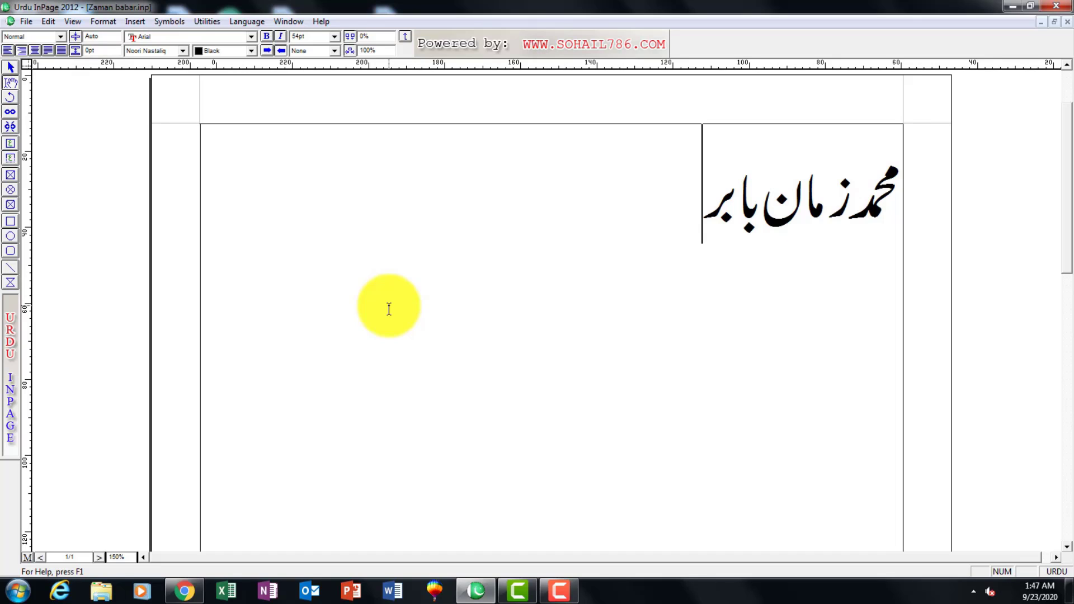
# Close the Windows performance message about the color scheme and return to the original document.
pyautogui.click(25, 21)
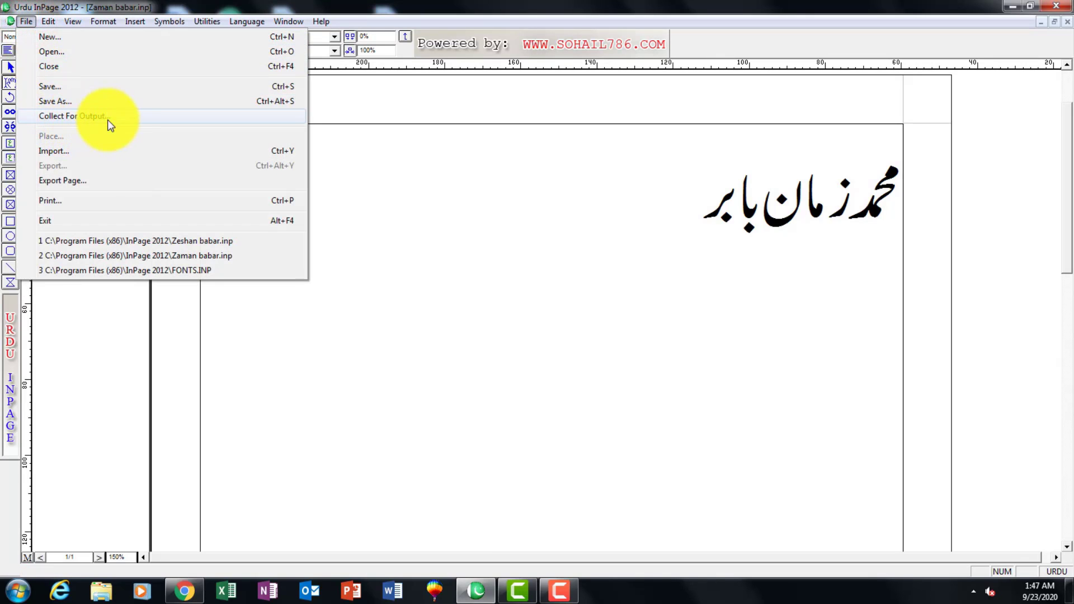
pyautogui.click(379, 149)
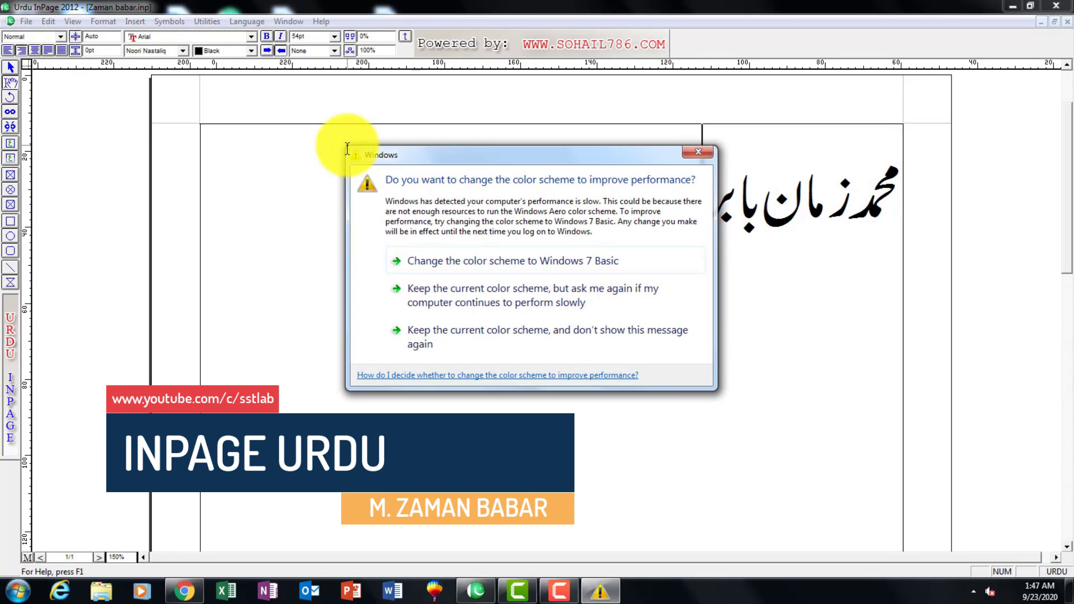
pyautogui.click(692, 155)
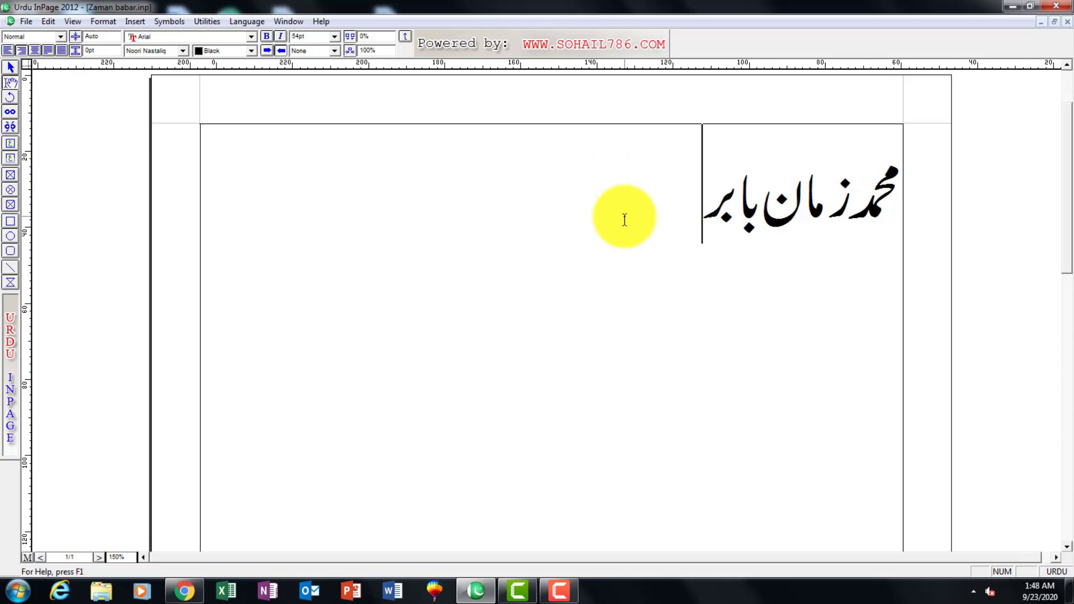
pyautogui.click(25, 22)
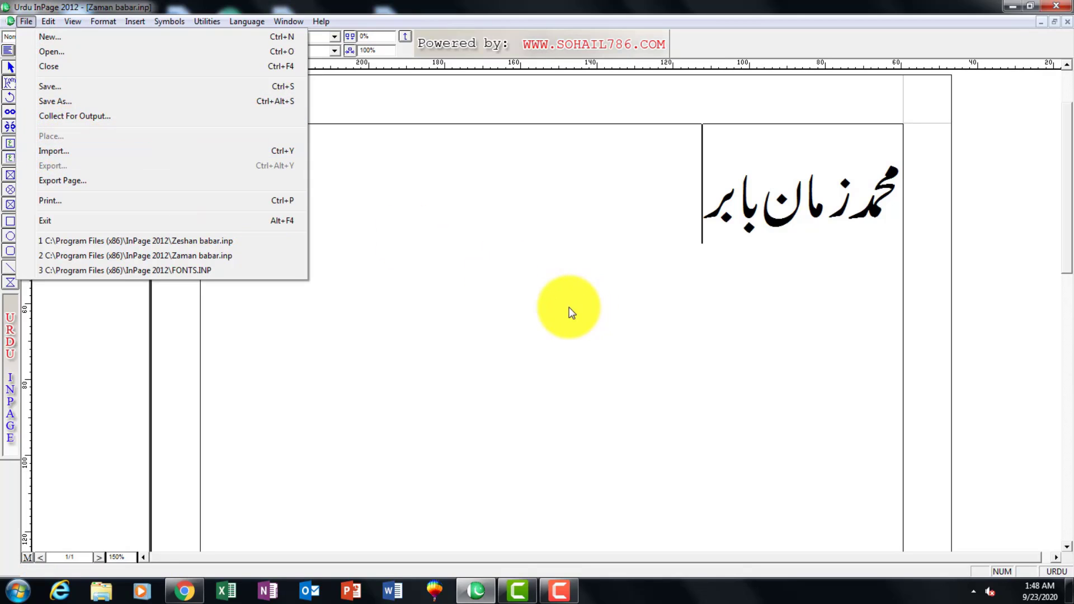
pyautogui.click(568, 308)
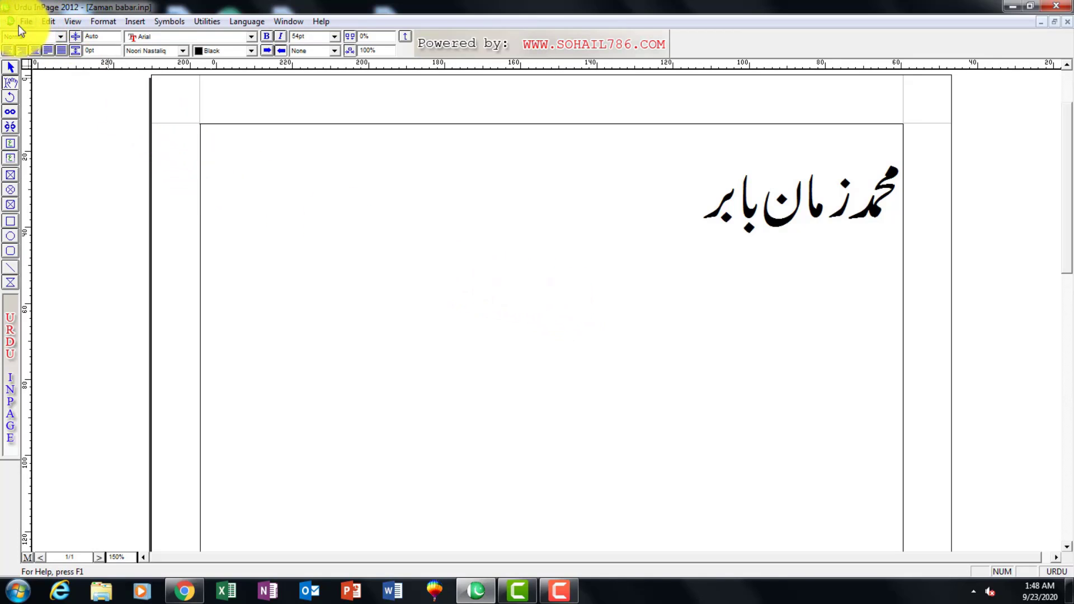
# Place the picture irunin.bmp on the page beside the left margin, level with the Urdu name line.
pyautogui.click(10, 66)
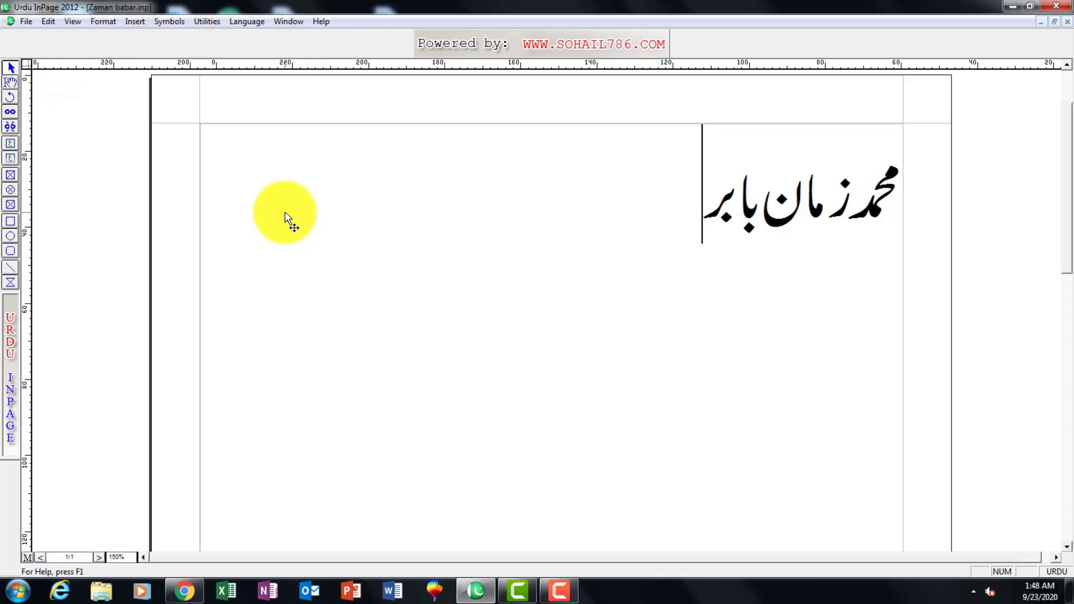
pyautogui.click(26, 22)
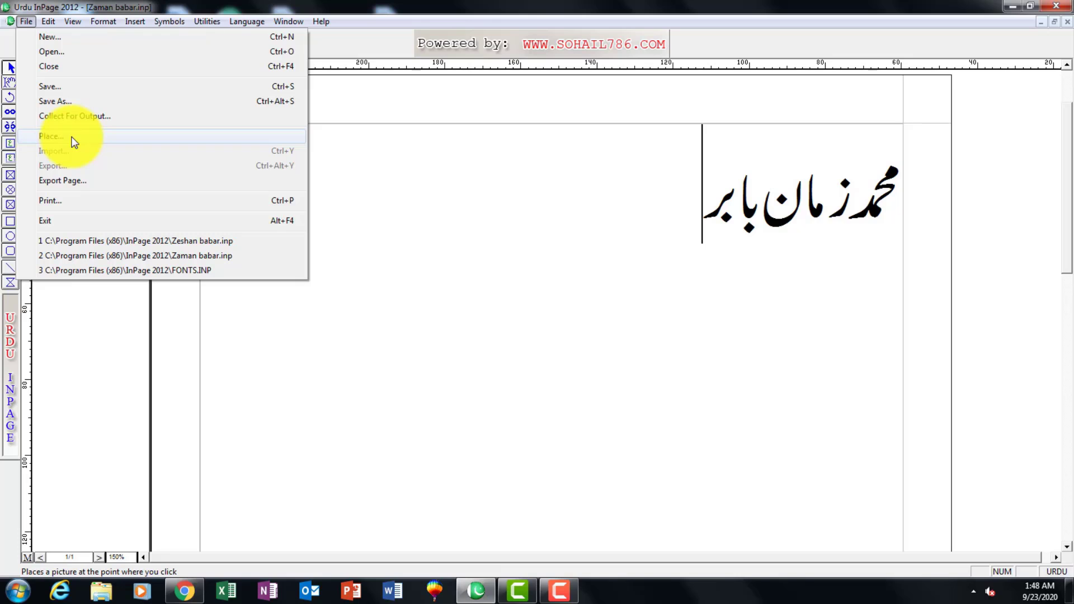
pyautogui.click(73, 136)
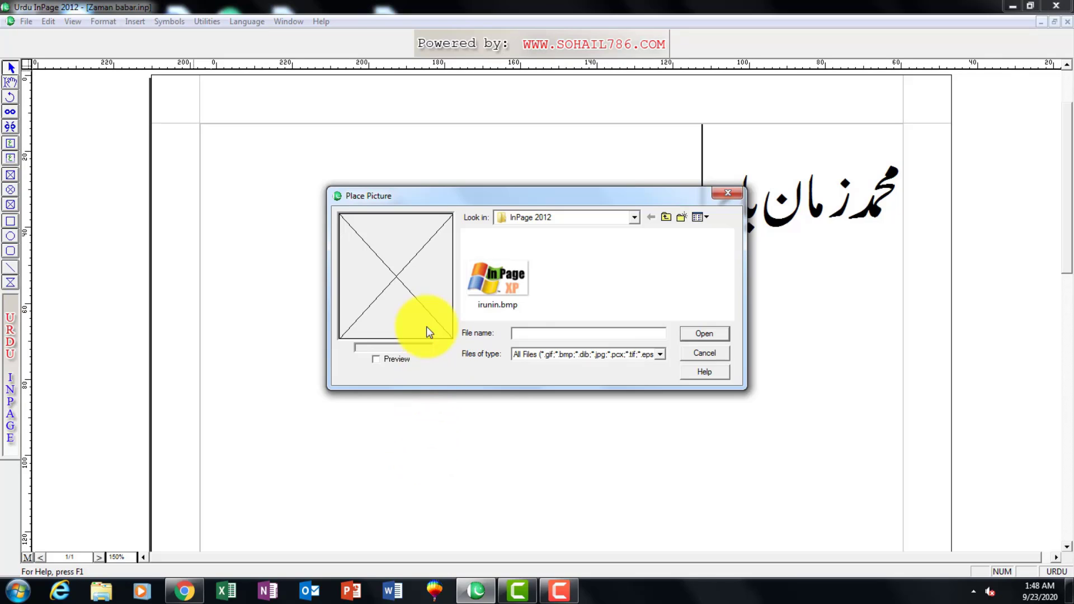
pyautogui.click(514, 293)
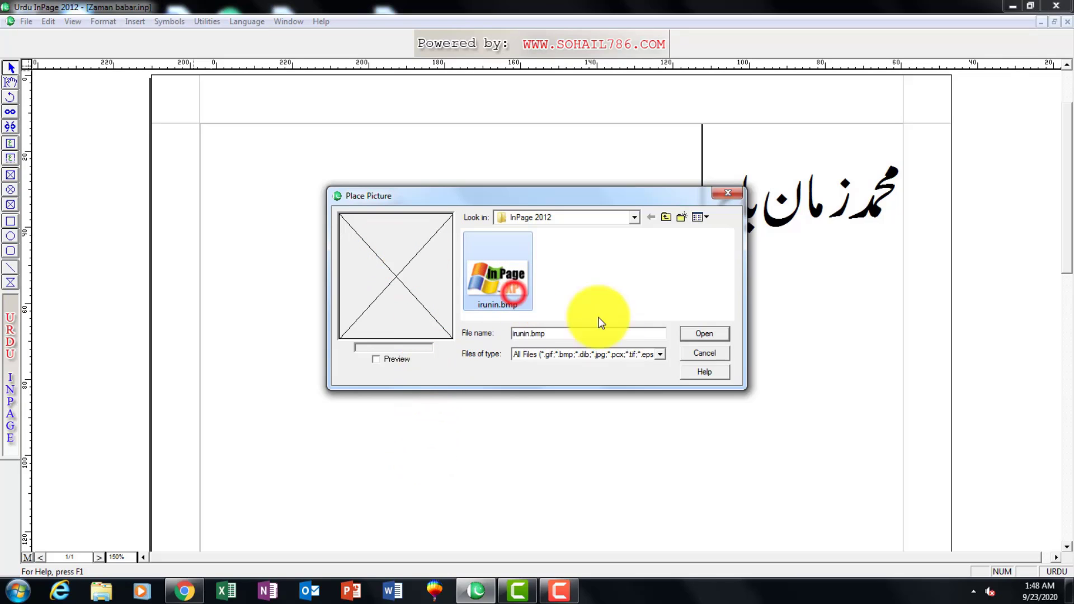
pyautogui.click(707, 333)
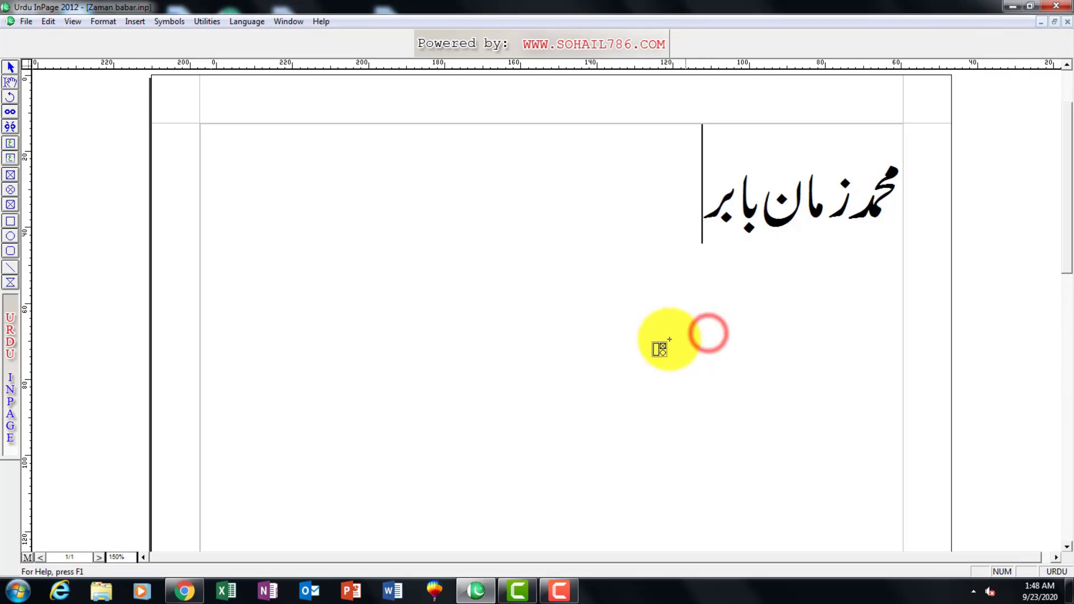
pyautogui.click(242, 164)
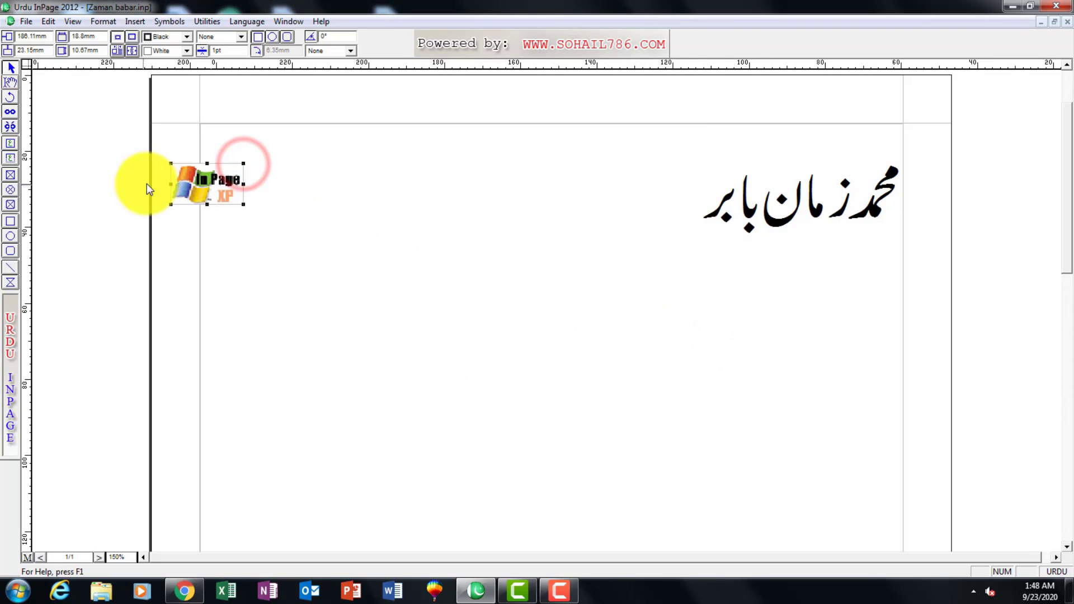
# Undo a trial enlargement of the picture frame to about 111 × 69 mm and delete the placed picture.
pyautogui.moveTo(243, 204); pyautogui.dragTo(593, 427)
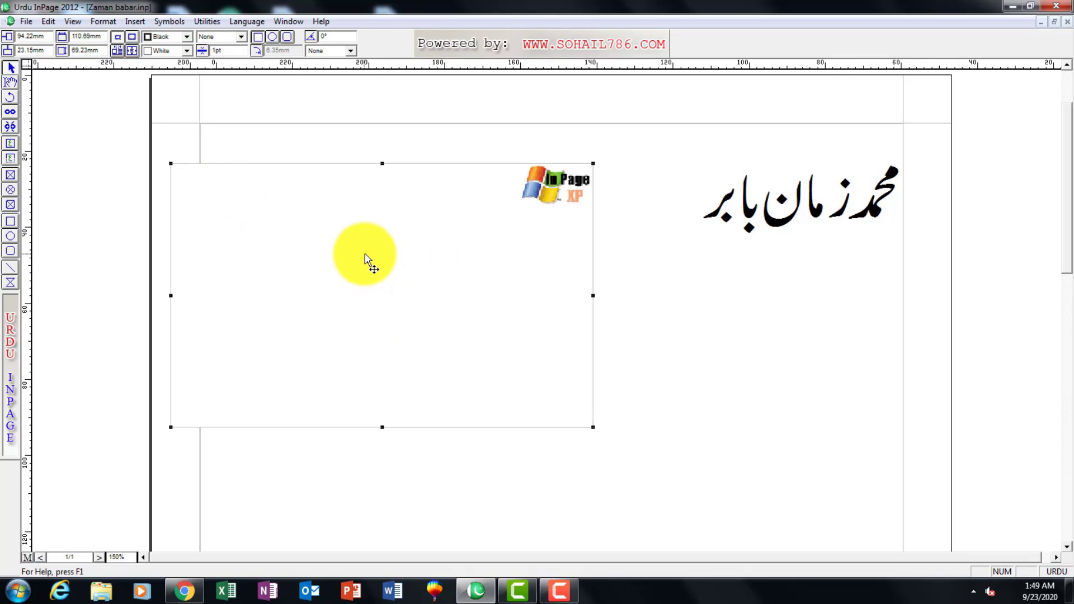
pyautogui.hotkey('ctrl', 'z')
pyautogui.press('Delete')
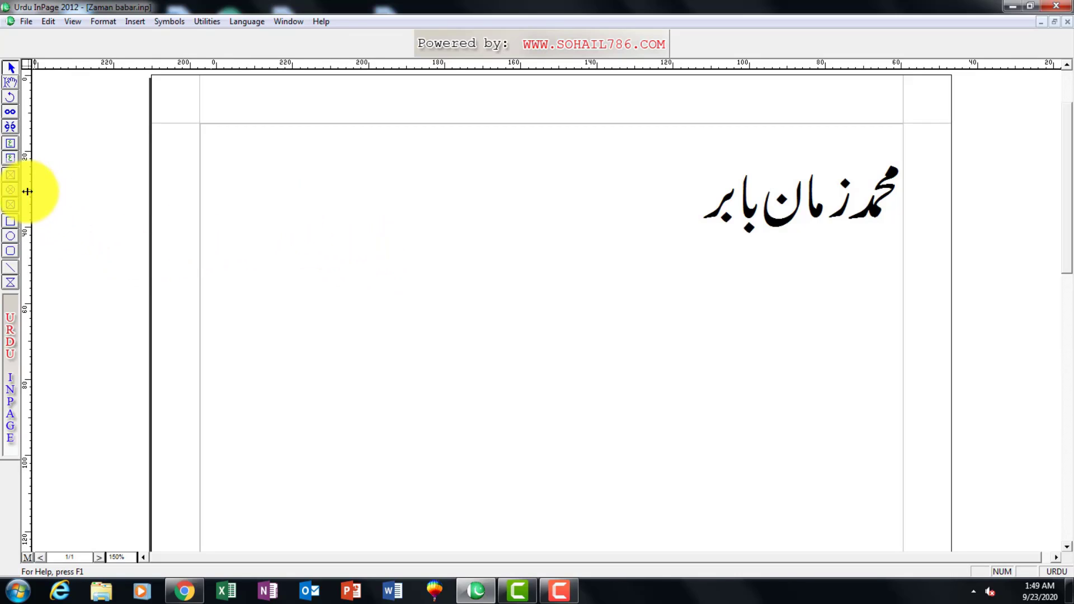
# Draw a rectangular picture box across the full width between the margins, from the top margin to about the 100 mm ruler mark.
pyautogui.click(11, 176)
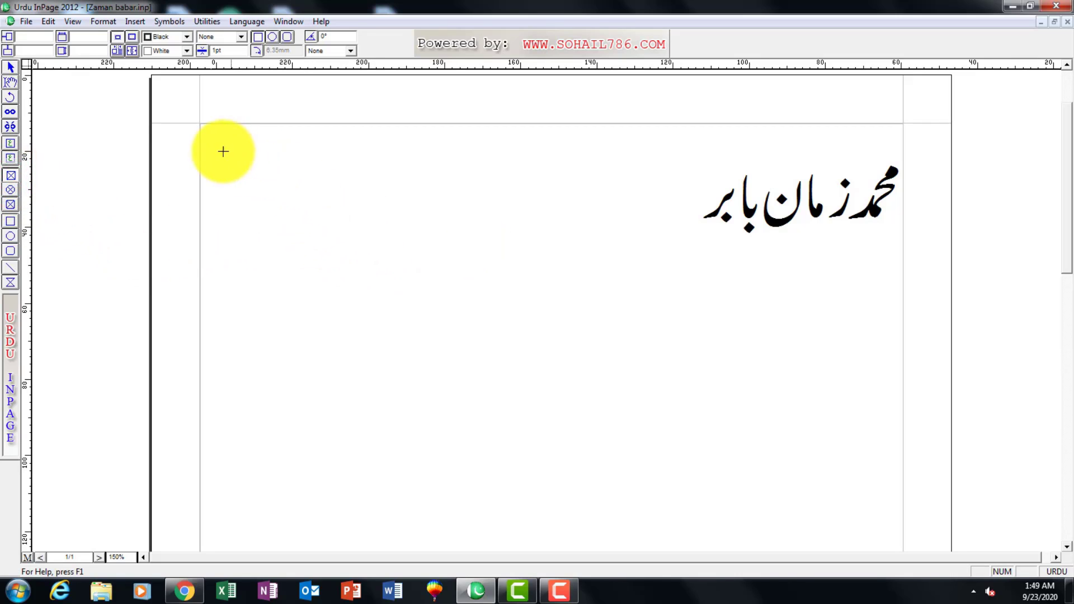
pyautogui.moveTo(203, 127); pyautogui.dragTo(907, 456)
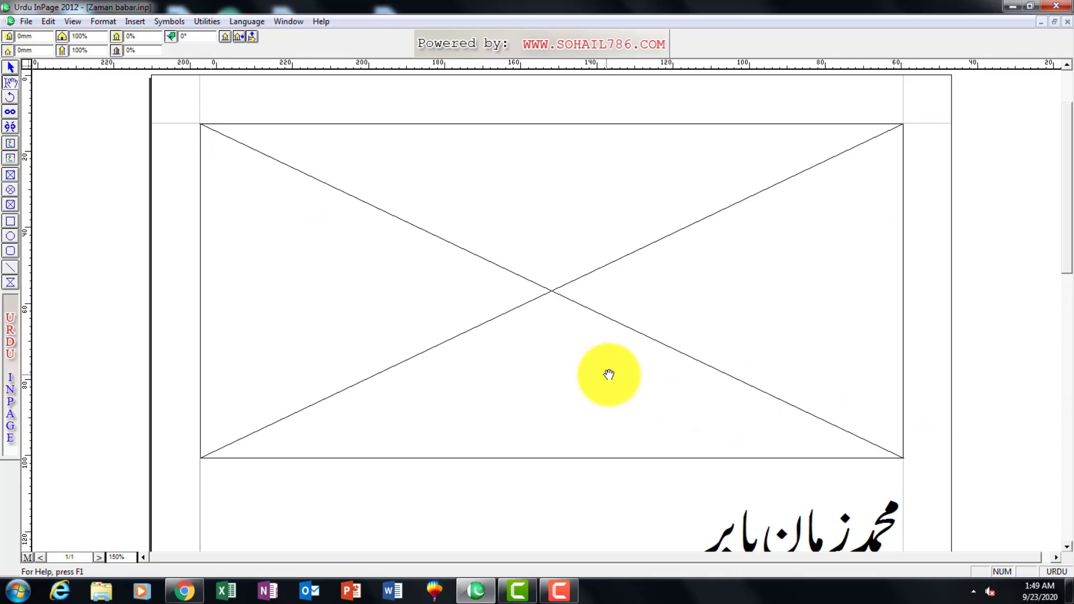
# Import the picture irunin.bmp into the large picture box and undo the import.
pyautogui.doubleClick(407, 270)
pyautogui.click(497, 280)
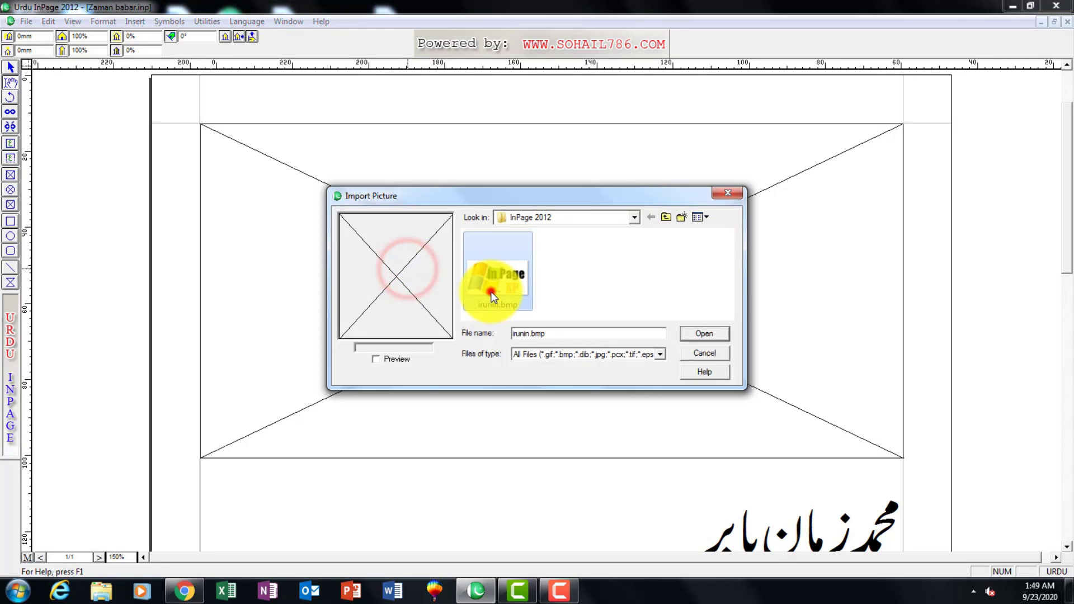
pyautogui.click(705, 333)
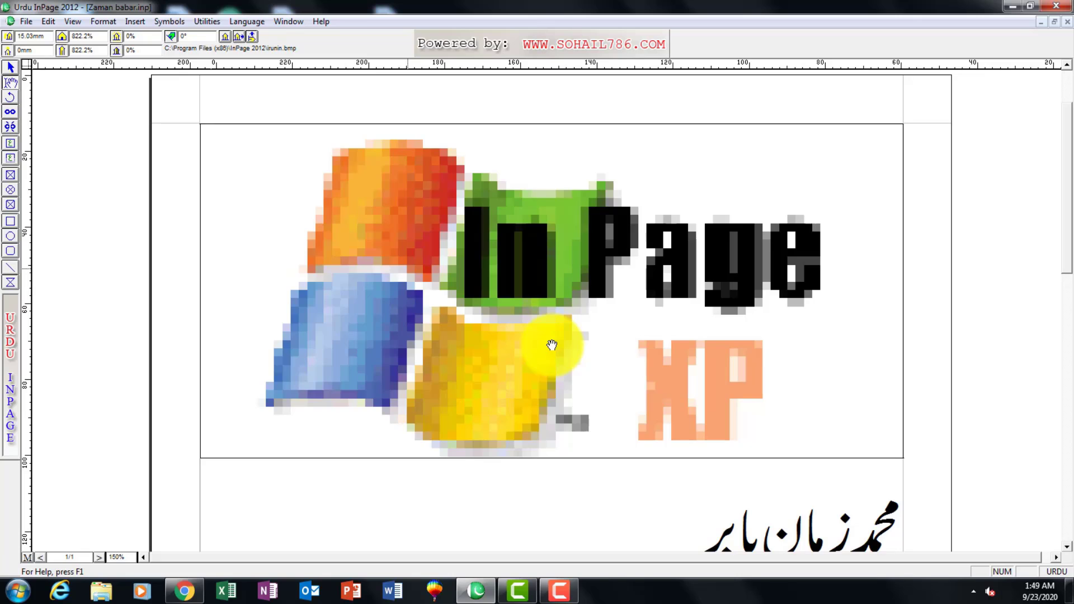
pyautogui.hotkey('ctrl', 'z')
# Start importing a picture into the large empty picture box and switch the file browser to the Desktop.
pyautogui.click(36, 25)
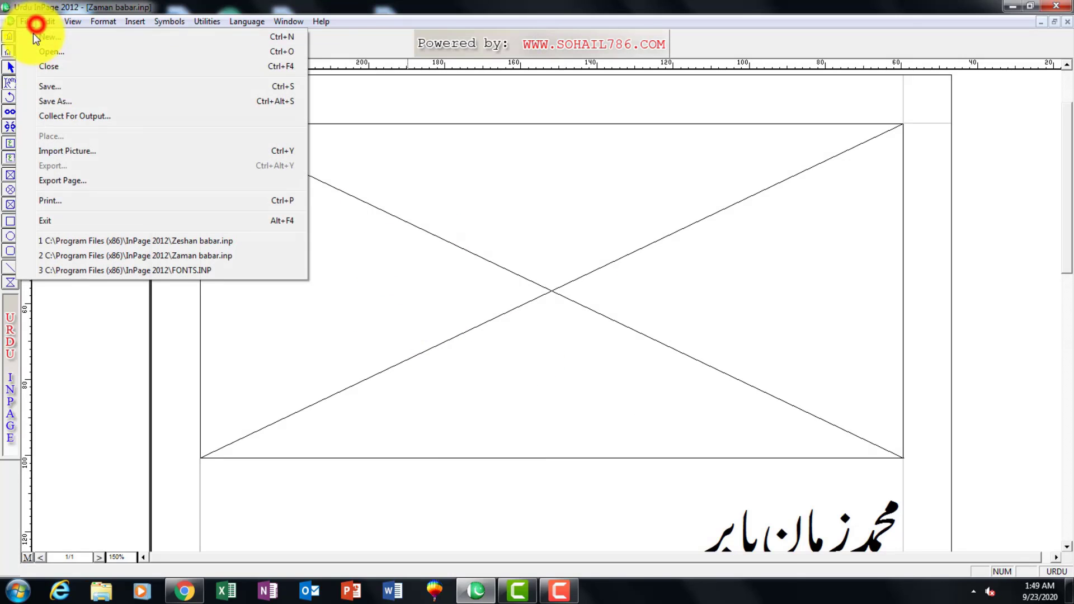
pyautogui.click(59, 150)
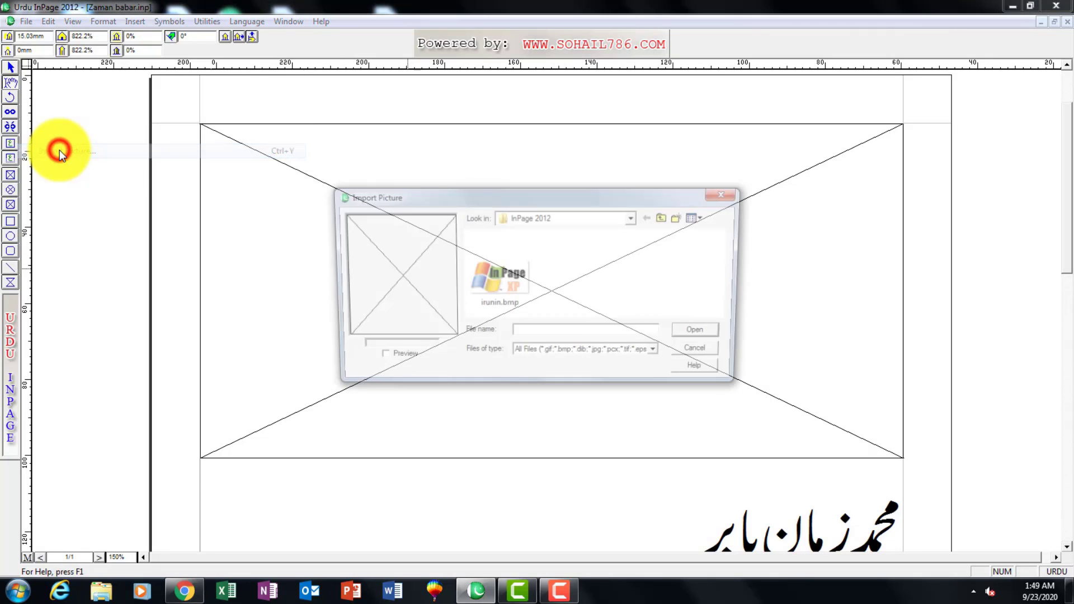
pyautogui.click(558, 215)
pyautogui.click(536, 230)
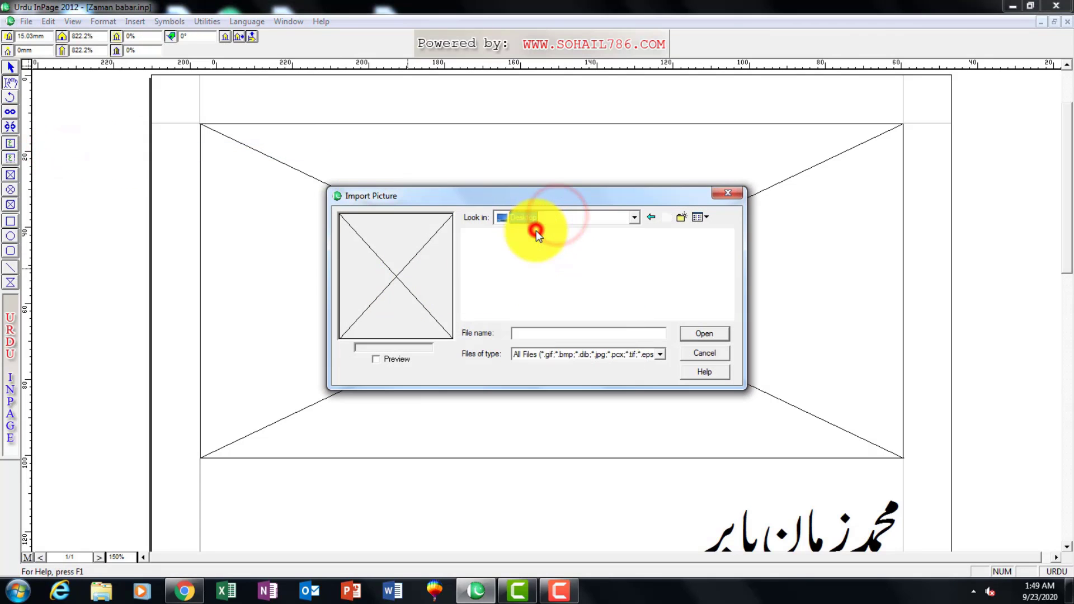
# Find website-photo.jpg among the Desktop files and import it into the large picture box.
pyautogui.click(695, 290)
pyautogui.scroll(-5, 695, 290)
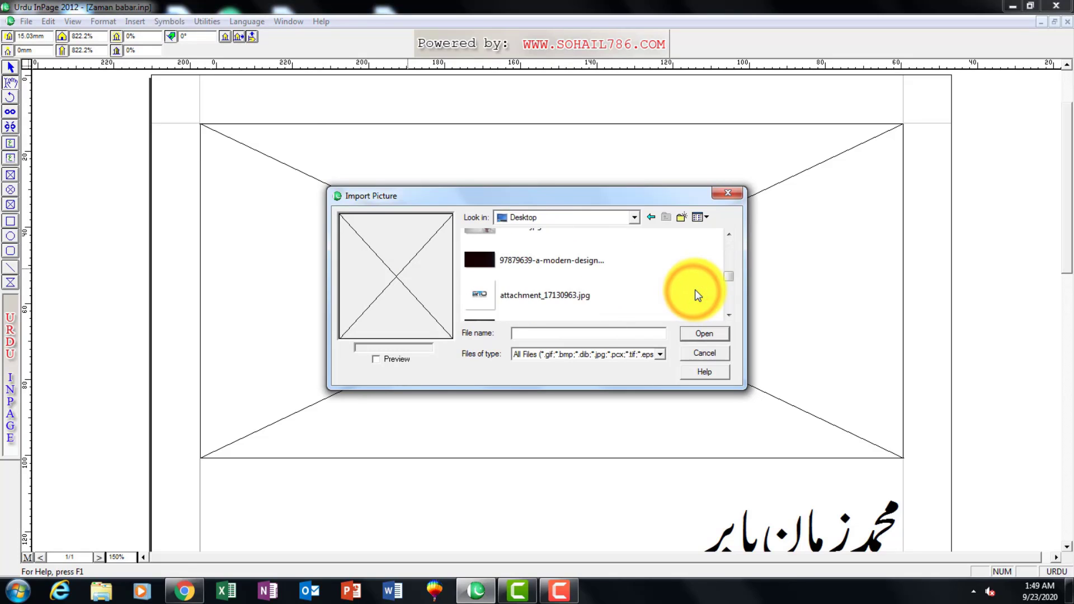
pyautogui.scroll(3, 579, 294)
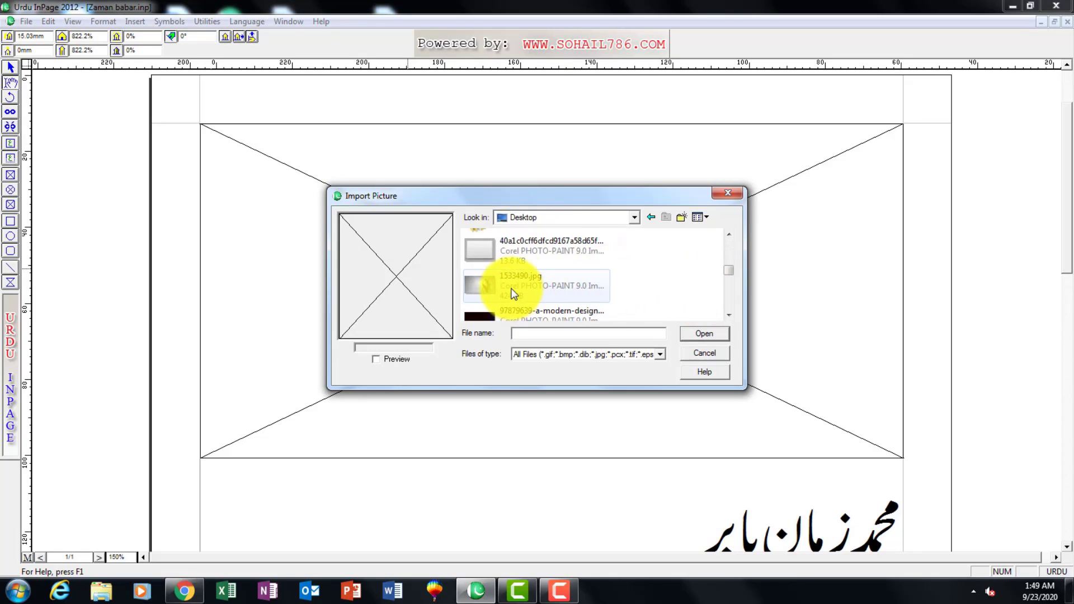
pyautogui.click(506, 246)
pyautogui.scroll(1, 506, 247)
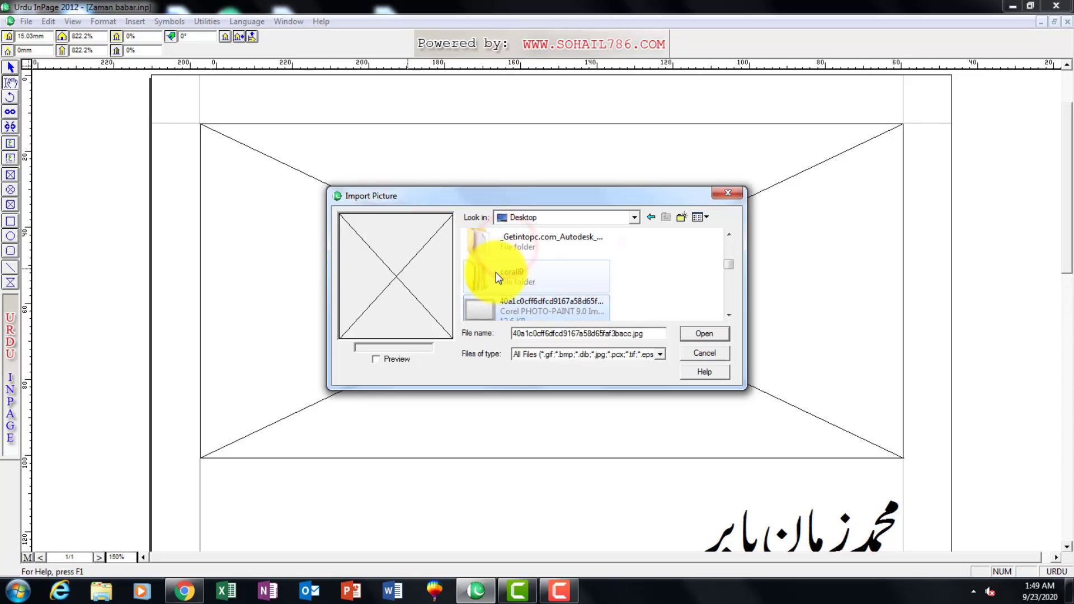
pyautogui.scroll(-3, 496, 272)
pyautogui.scroll(-3, 495, 299)
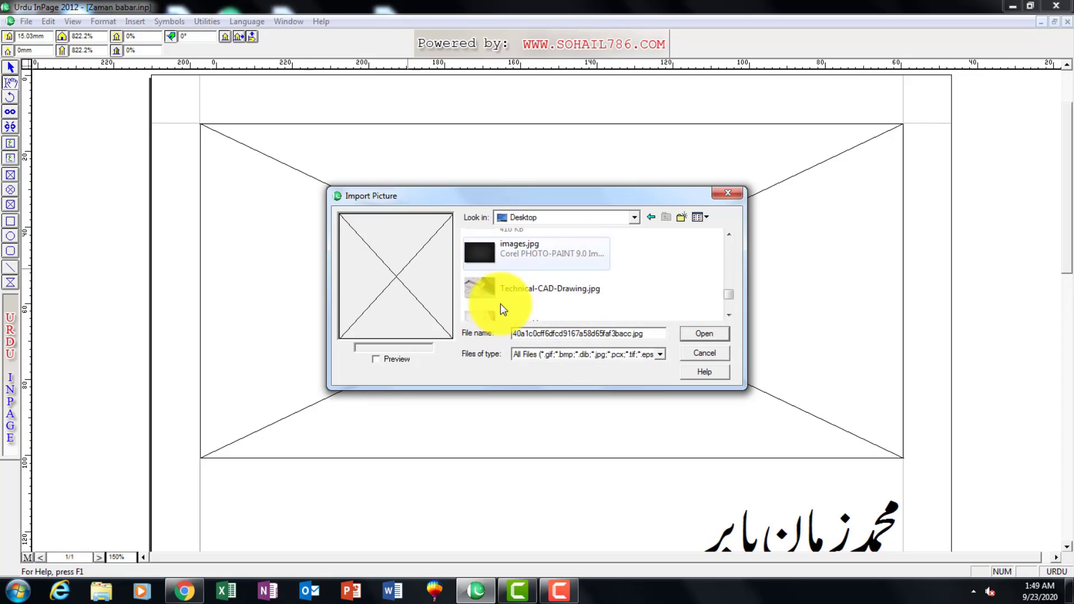
pyautogui.scroll(3, 487, 246)
pyautogui.scroll(-5, 487, 255)
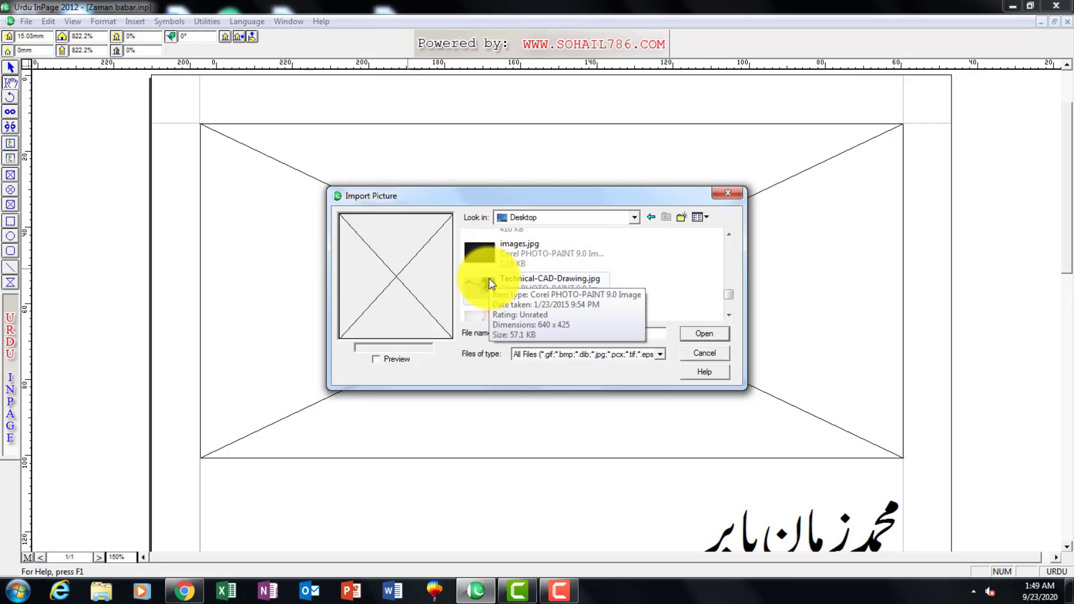
pyautogui.click(480, 302)
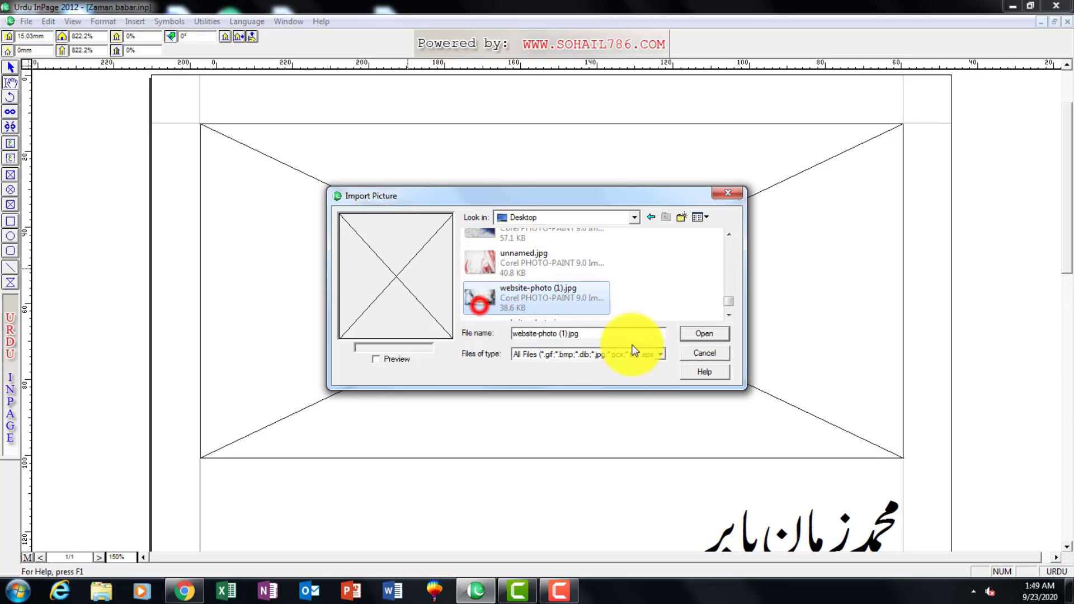
pyautogui.scroll(-1, 481, 297)
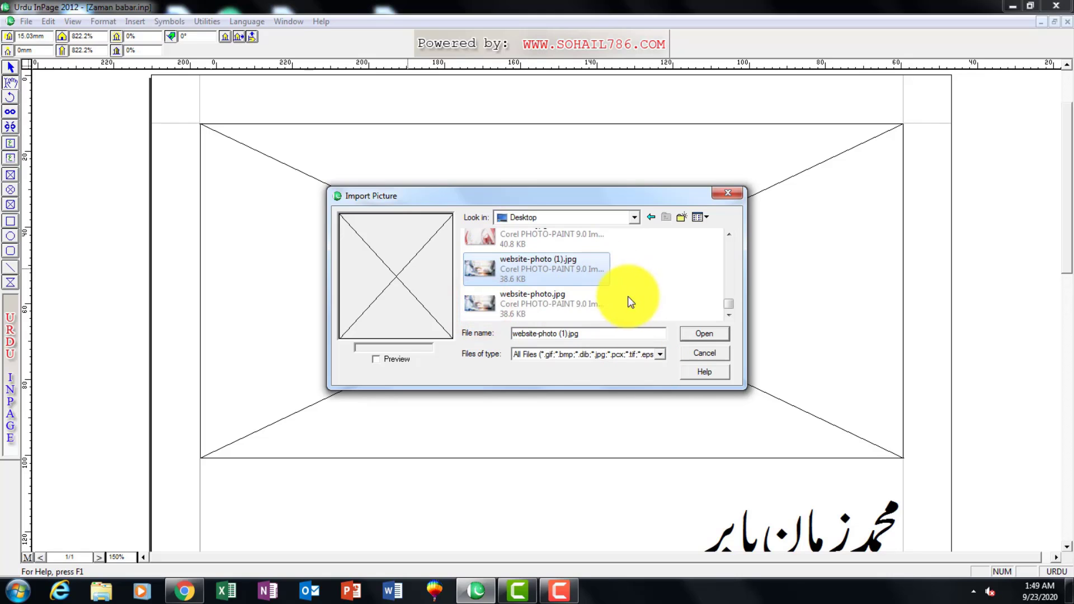
pyautogui.click(489, 304)
pyautogui.click(693, 335)
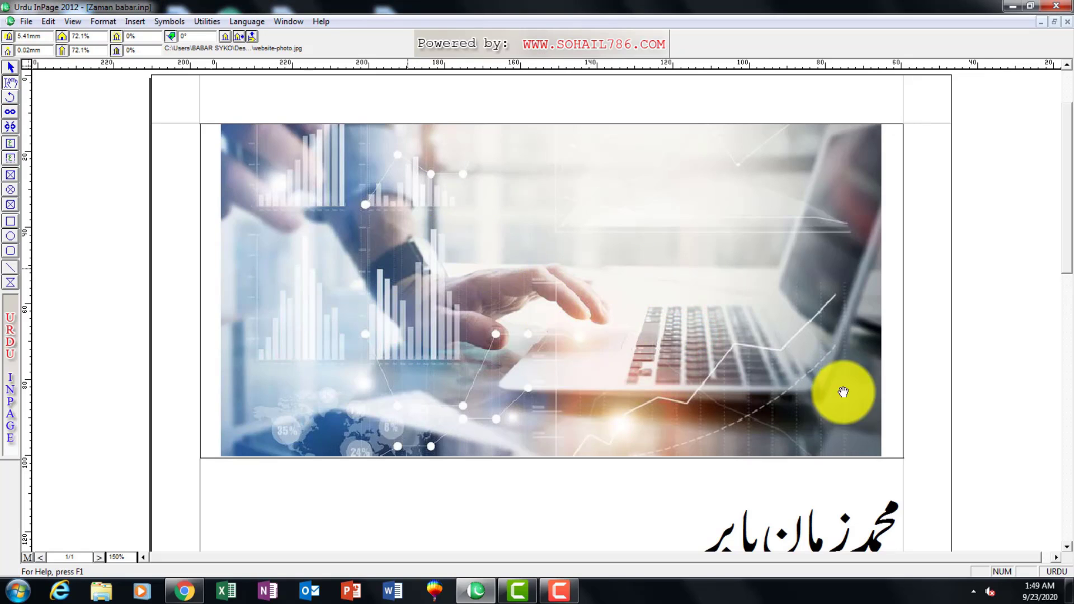
# Scale the imported picture to 120% both horizontally and vertically within its box.
pyautogui.click(100, 37)
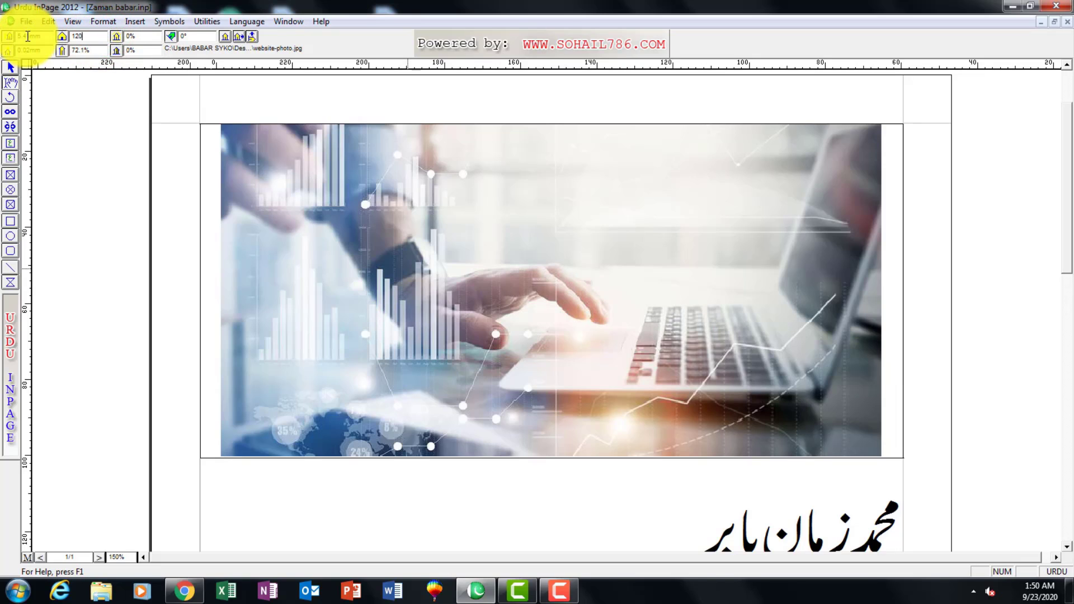
pyautogui.click(62, 50)
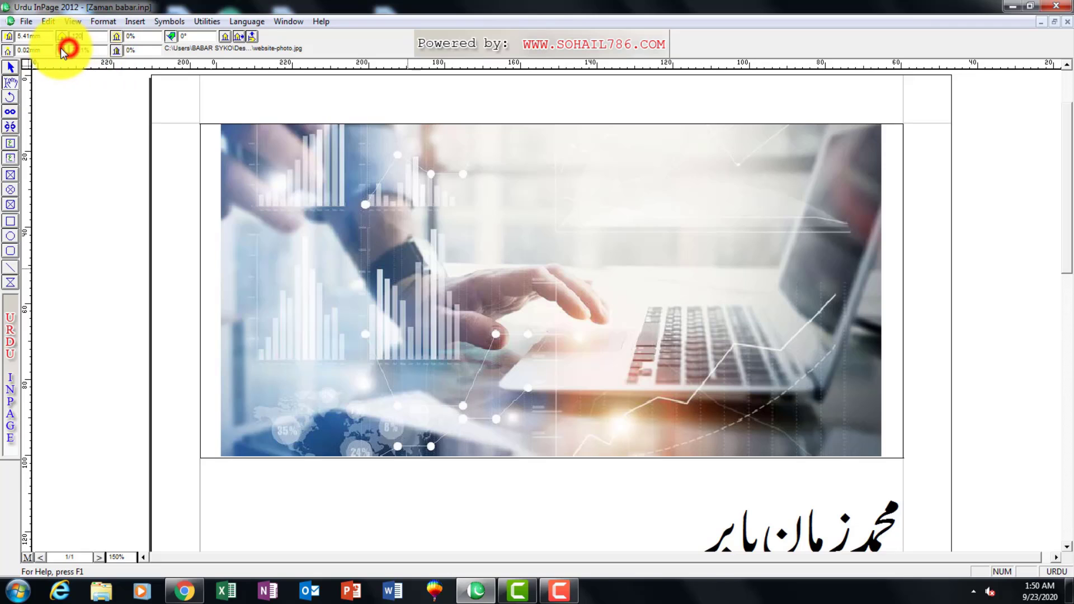
pyautogui.moveTo(103, 49); pyautogui.dragTo(47, 51)
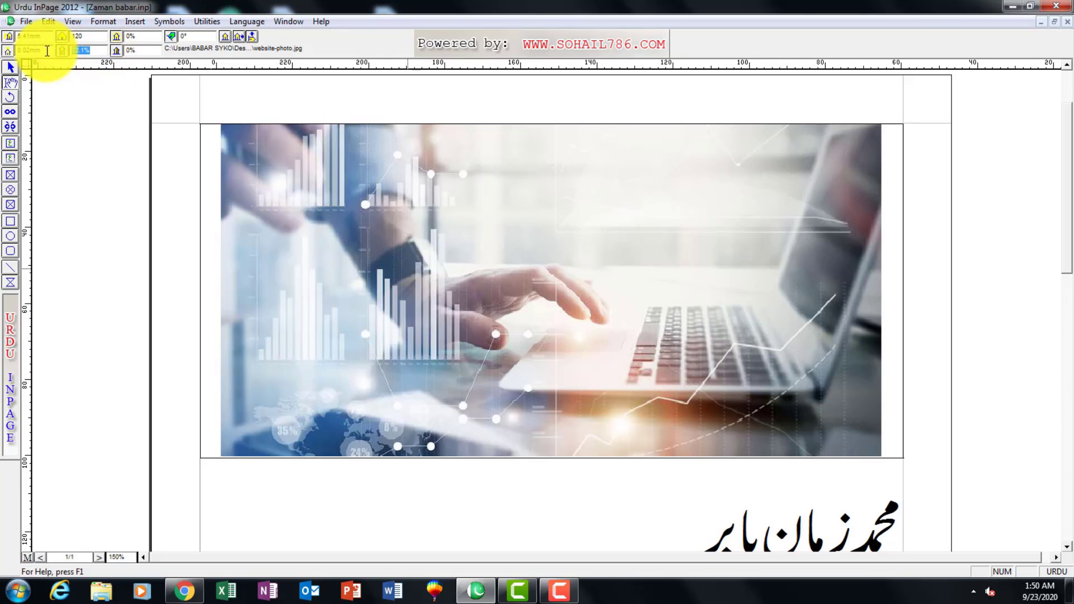
pyautogui.press('Return')
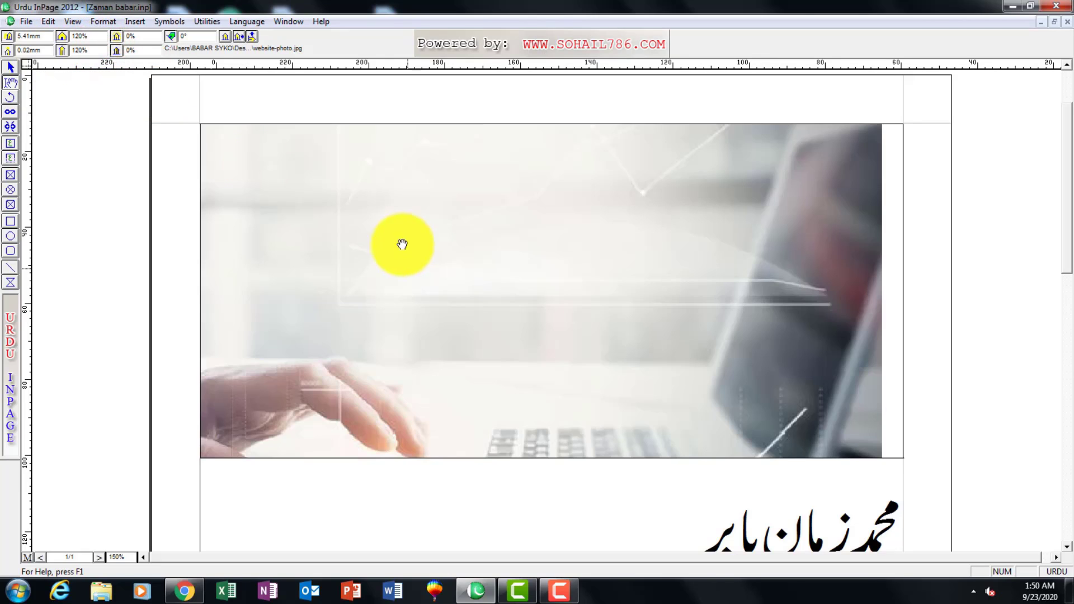
# Shift the enlarged picture inside its box to offsets of about -4.29 mm and -1.74 mm, keeping the current Windows color scheme.
pyautogui.moveTo(426, 324); pyautogui.dragTo(444, 315)
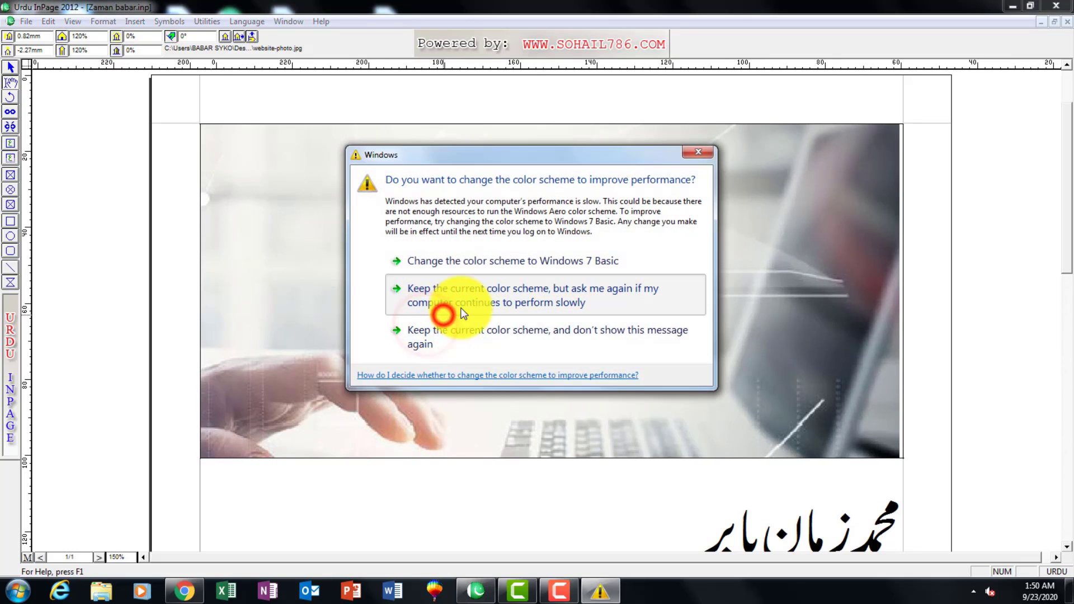
pyautogui.click(444, 315)
pyautogui.moveTo(581, 285); pyautogui.dragTo(546, 329)
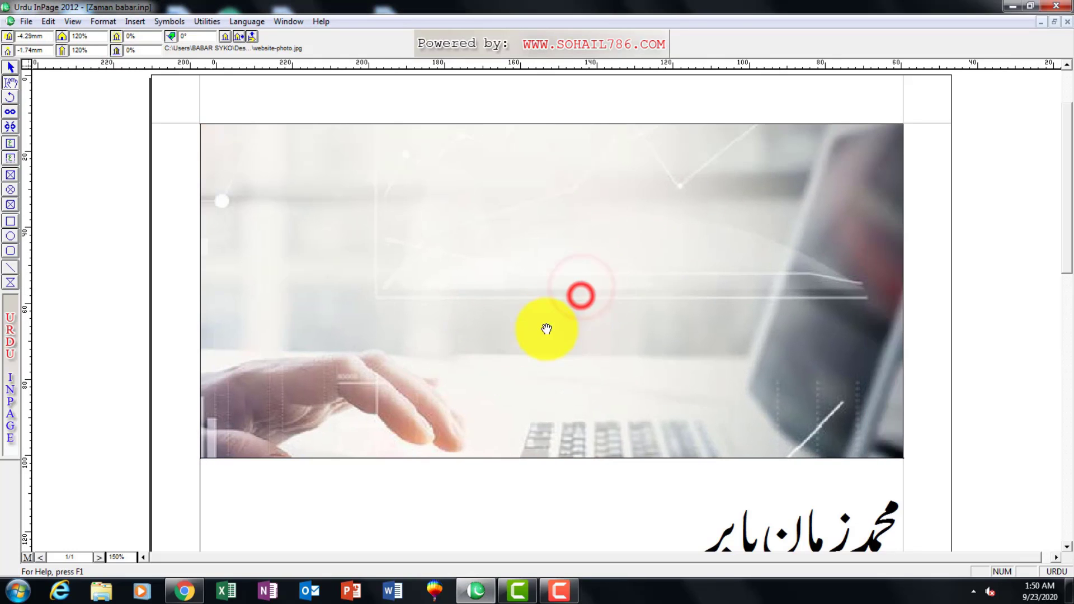
# Try a brightness of 70% on the picture and shift it sideways inside its box.
pyautogui.click(135, 36)
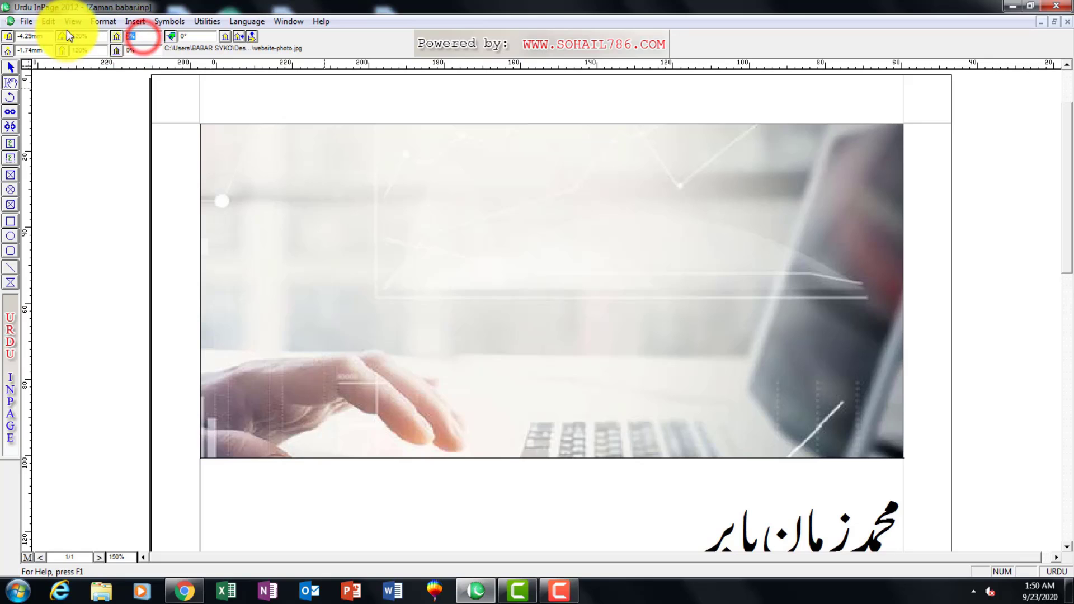
pyautogui.write('70')
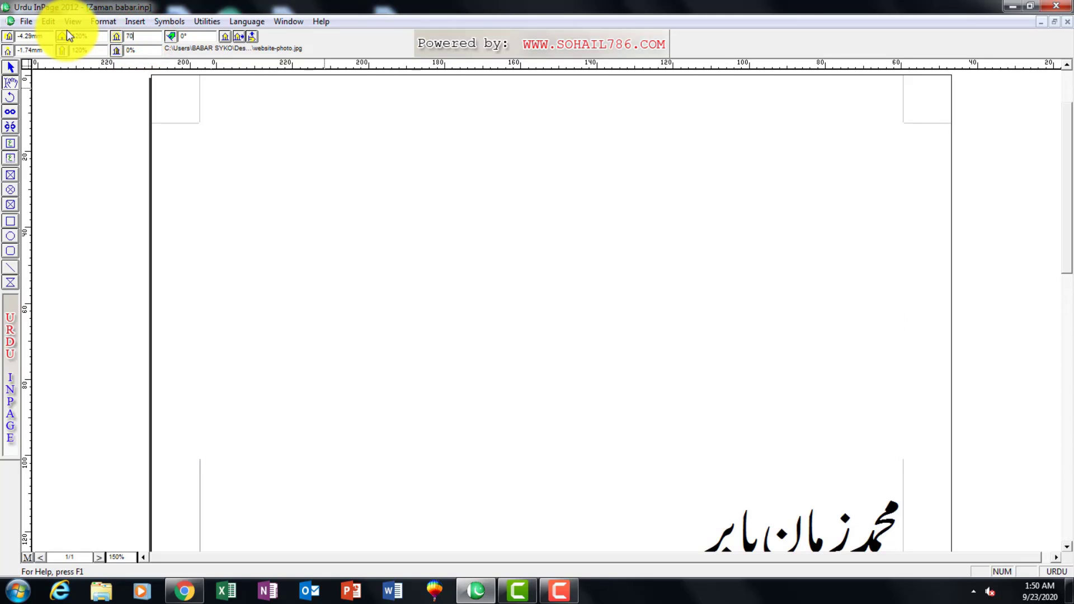
pyautogui.press('Return')
pyautogui.moveTo(662, 368); pyautogui.dragTo(773, 378)
pyautogui.moveTo(603, 358); pyautogui.dragTo(803, 377)
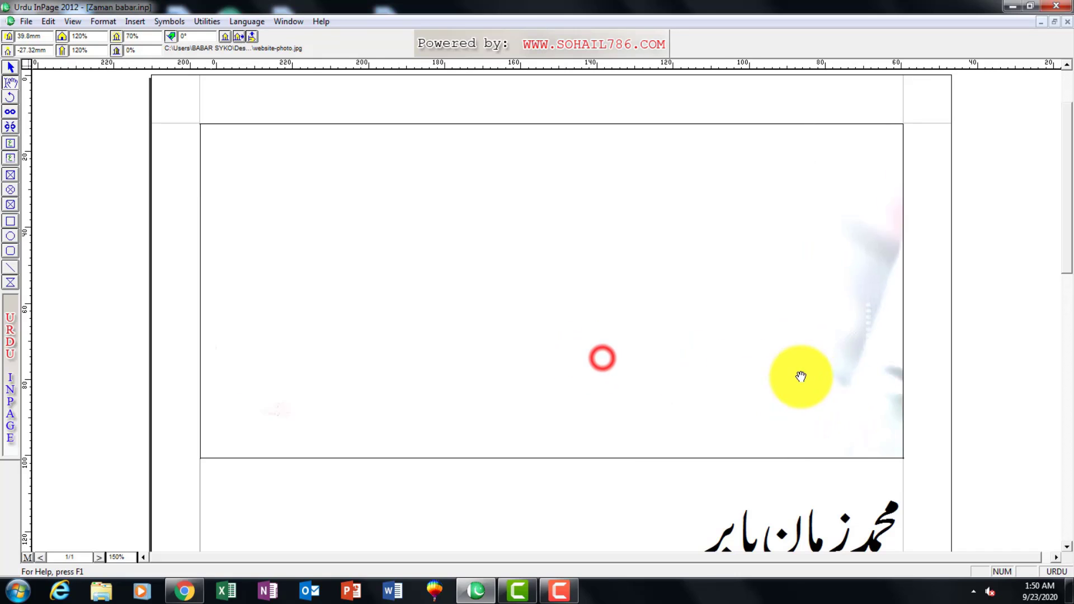
# Lower the picture's brightness to 50% and further to 30%.
pyautogui.doubleClick(155, 36)
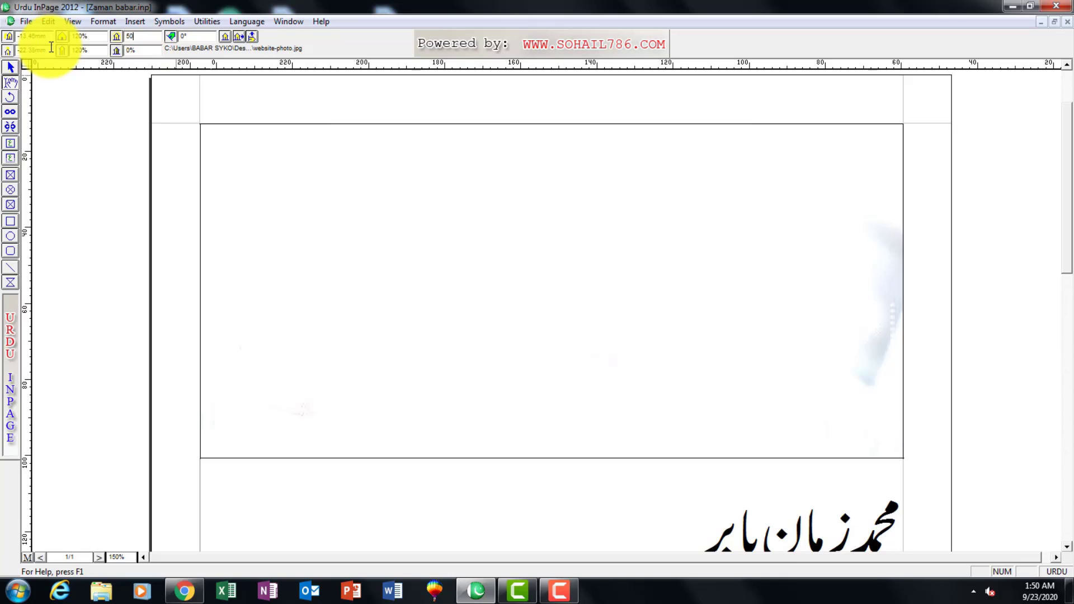
pyautogui.press('Return')
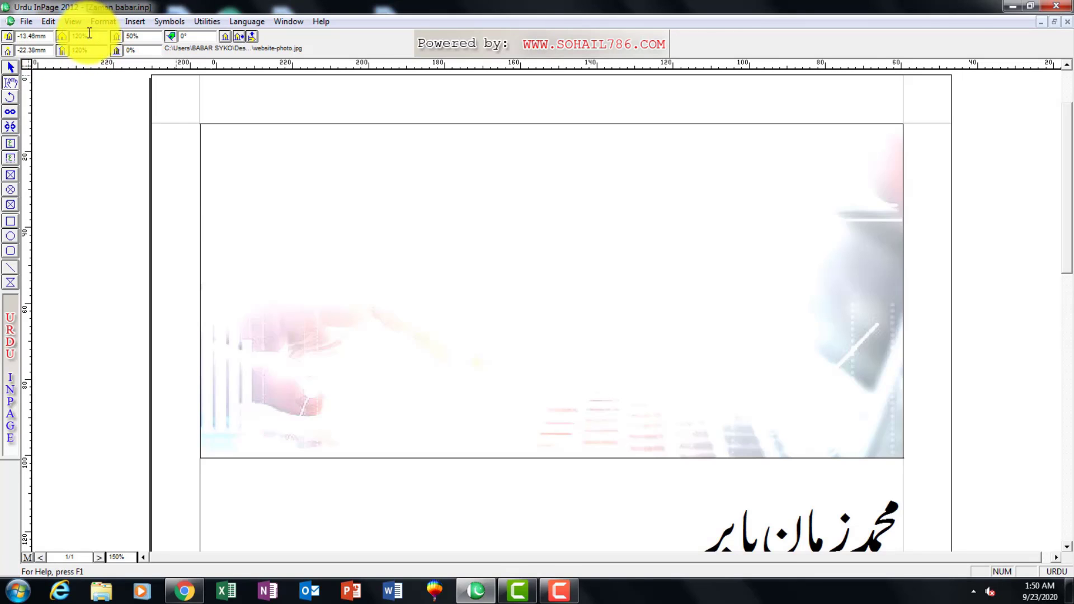
pyautogui.click(140, 37)
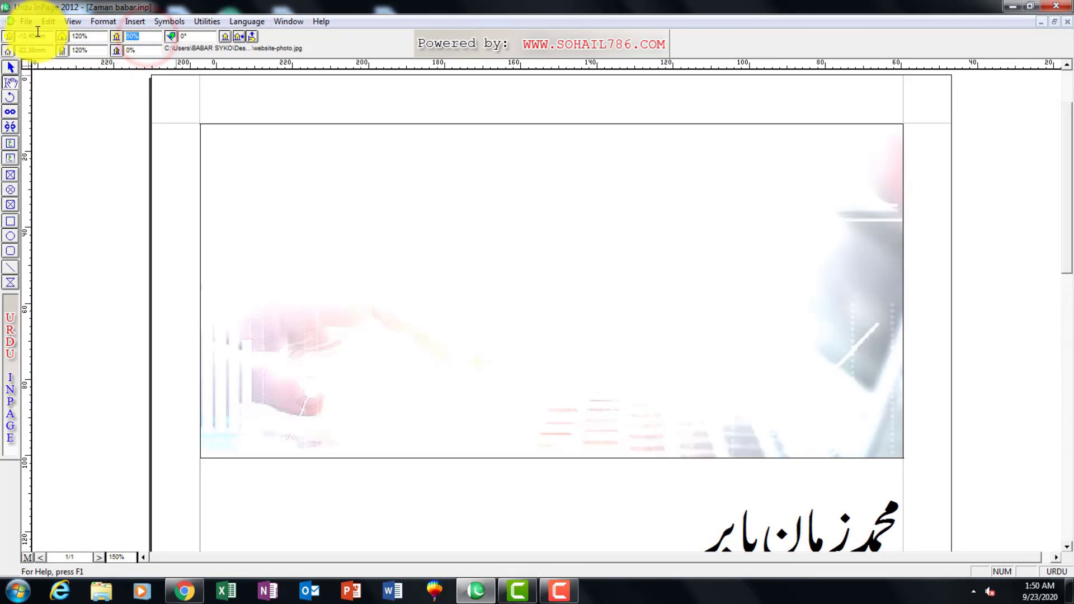
pyautogui.press('Return')
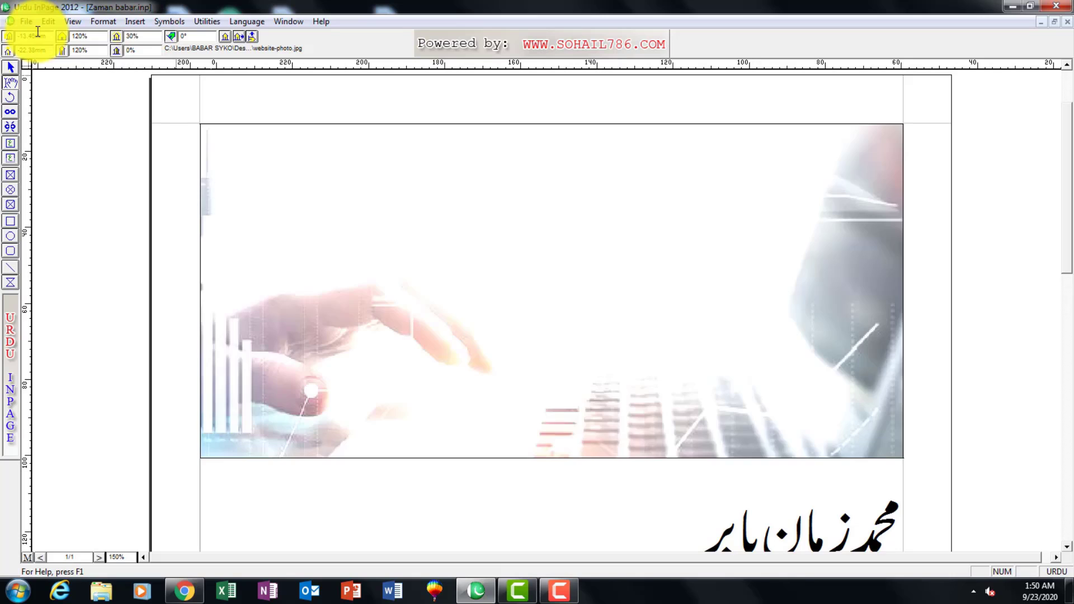
# Reposition the brightened picture inside its box to offsets of about -19.29 mm and -26.97 mm.
pyautogui.click(484, 304)
pyautogui.moveTo(508, 286); pyautogui.dragTo(502, 287)
pyautogui.moveTo(503, 286); pyautogui.dragTo(508, 286)
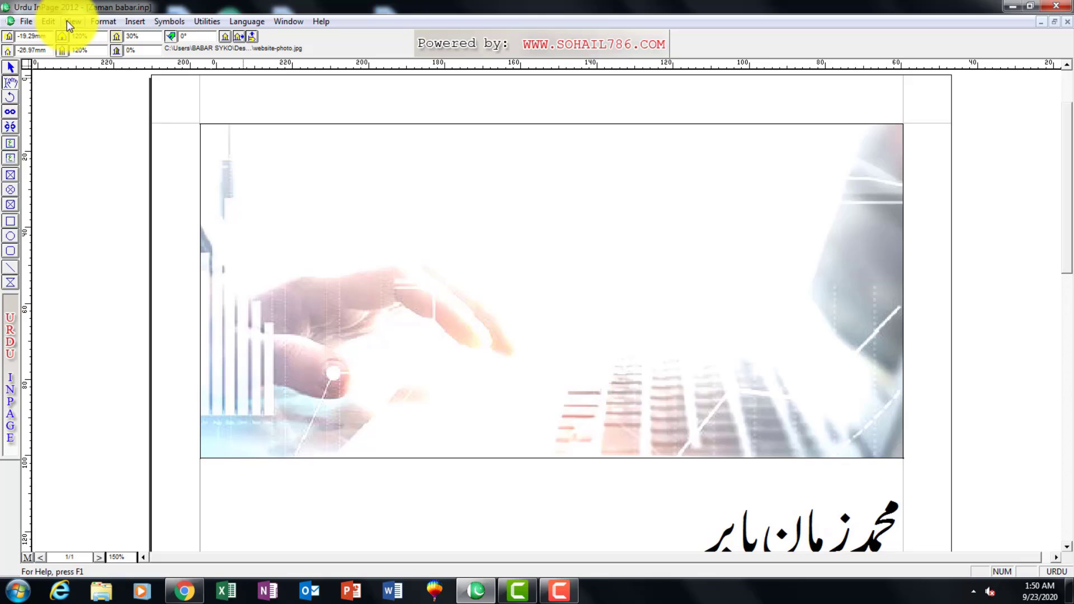
pyautogui.click(50, 21)
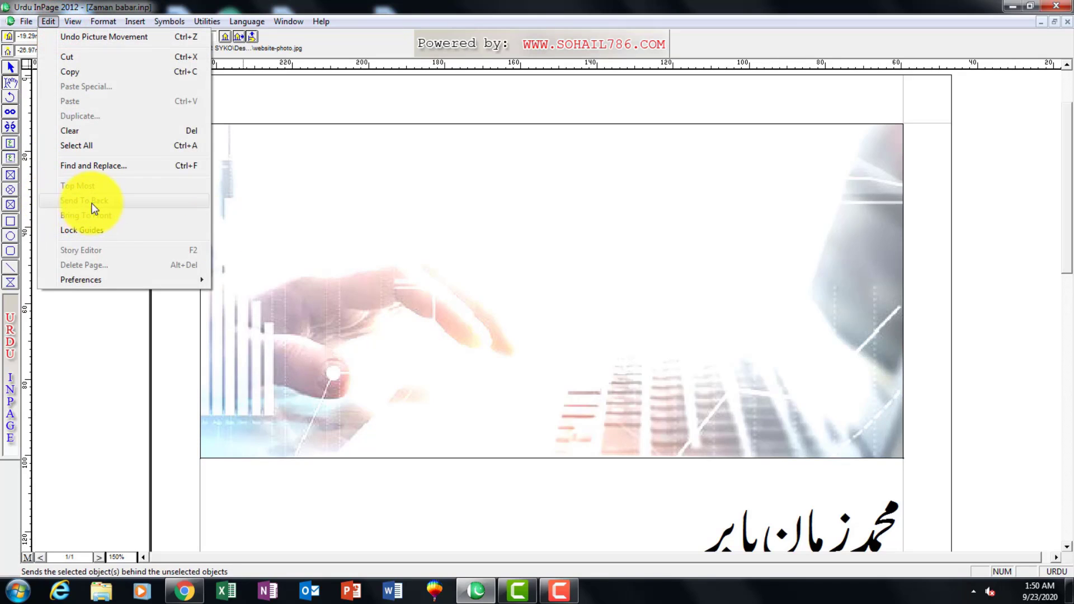
pyautogui.click(341, 506)
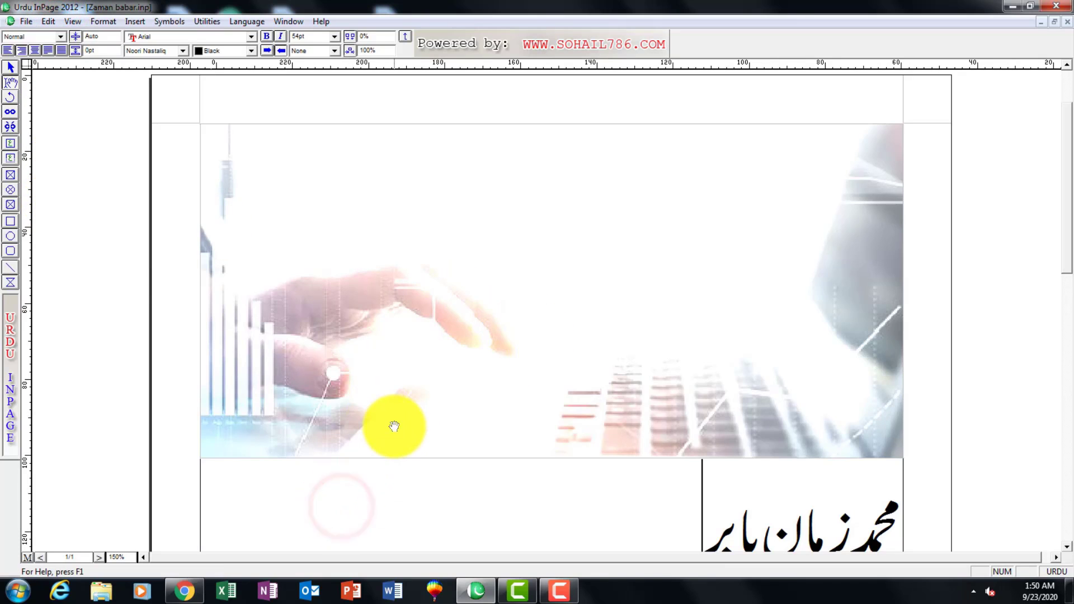
pyautogui.click(395, 426)
pyautogui.click(352, 493)
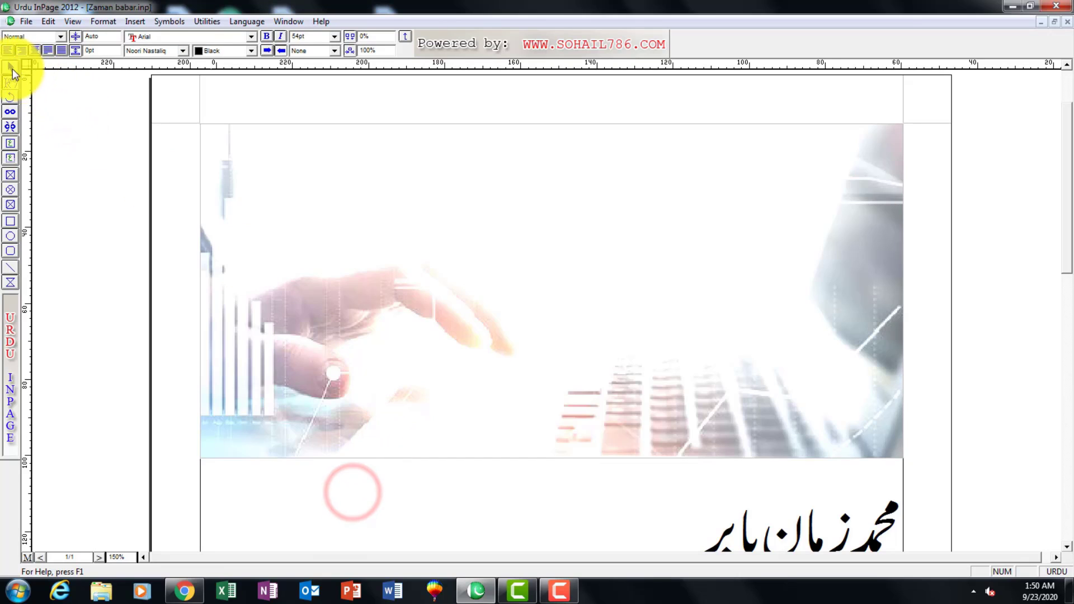
# Examine which File and Edit commands are available with the picture box selected and with its picture content active.
pyautogui.click(12, 68)
pyautogui.click(22, 22)
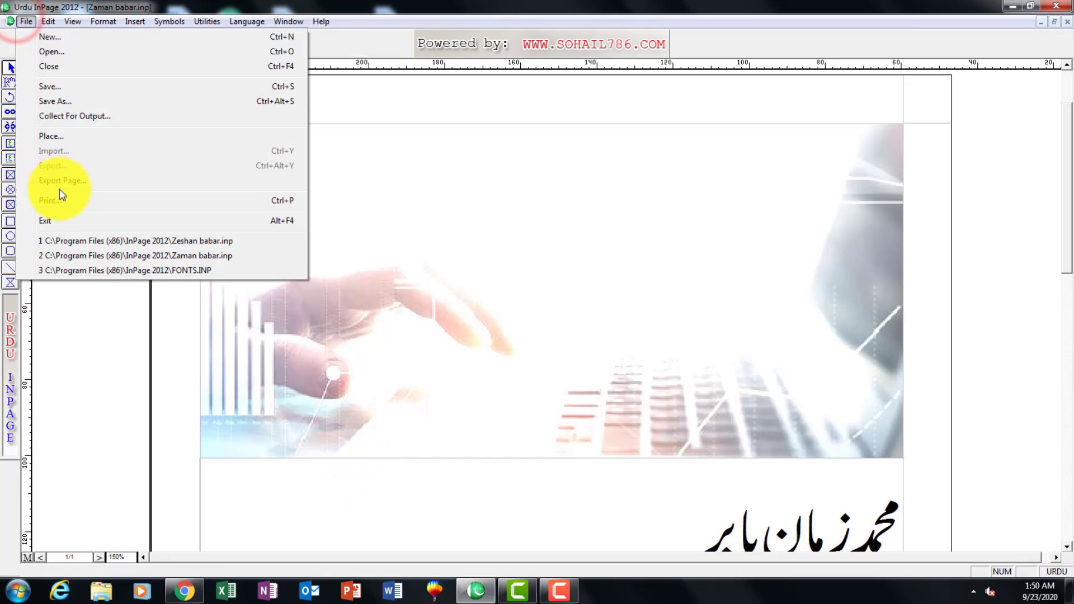
pyautogui.click(402, 302)
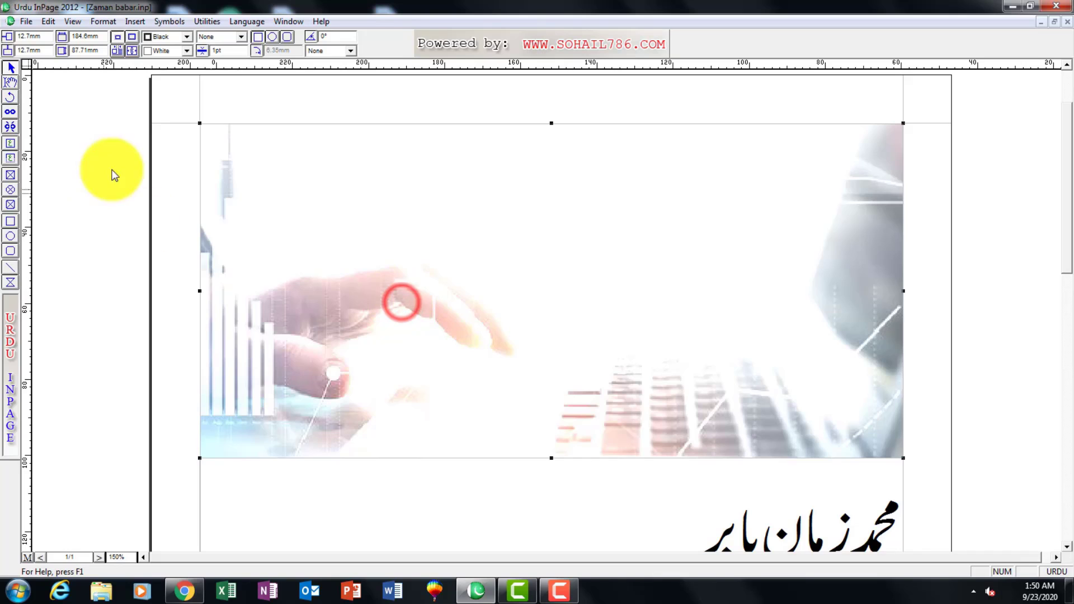
pyautogui.click(22, 25)
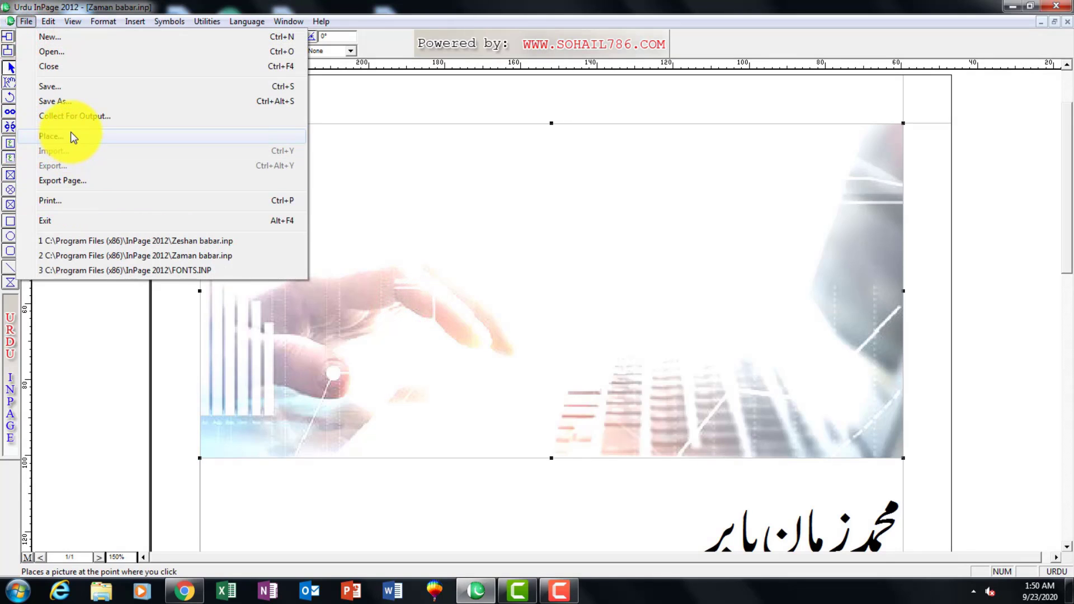
pyautogui.click(674, 319)
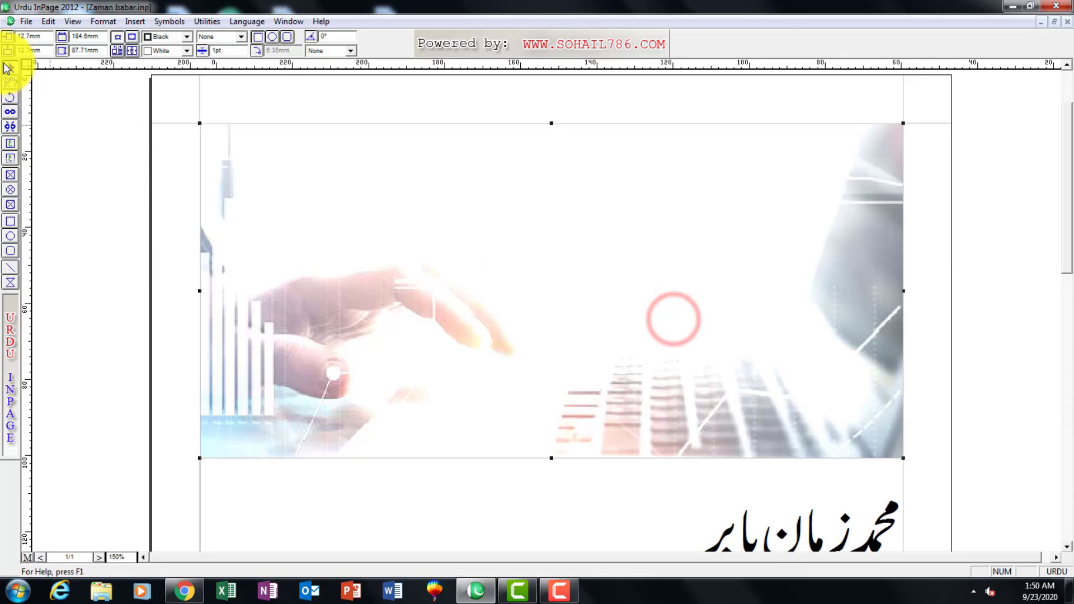
pyautogui.click(10, 83)
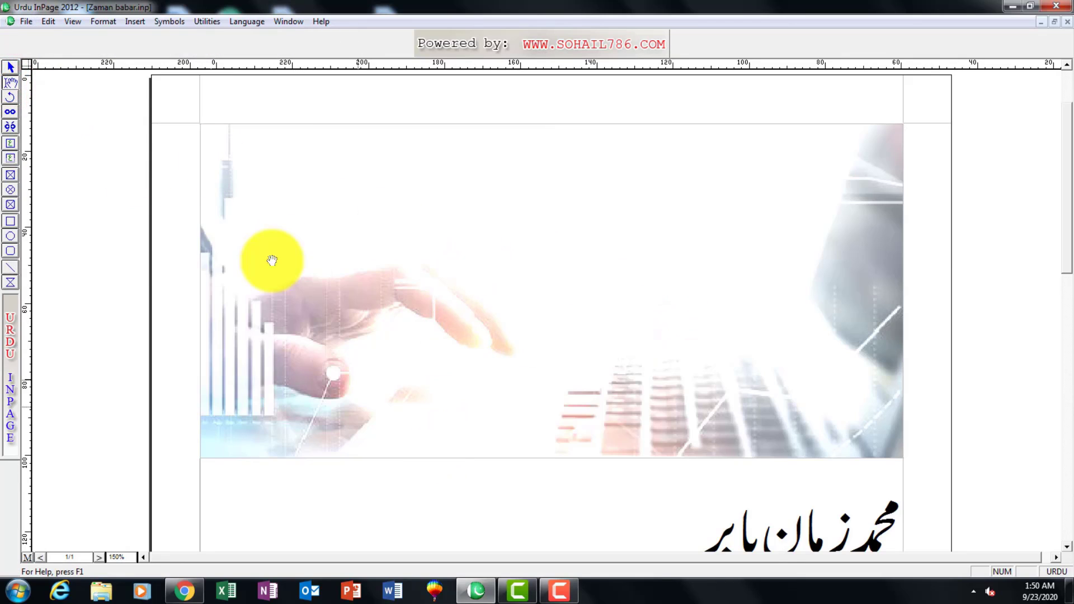
pyautogui.click(10, 67)
pyautogui.click(311, 315)
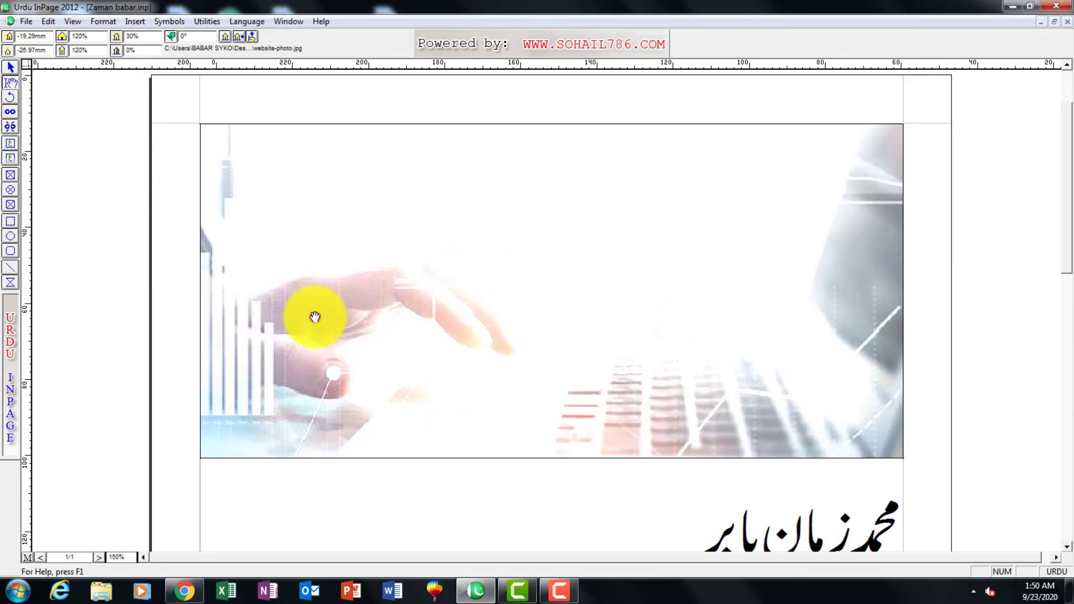
pyautogui.click(21, 23)
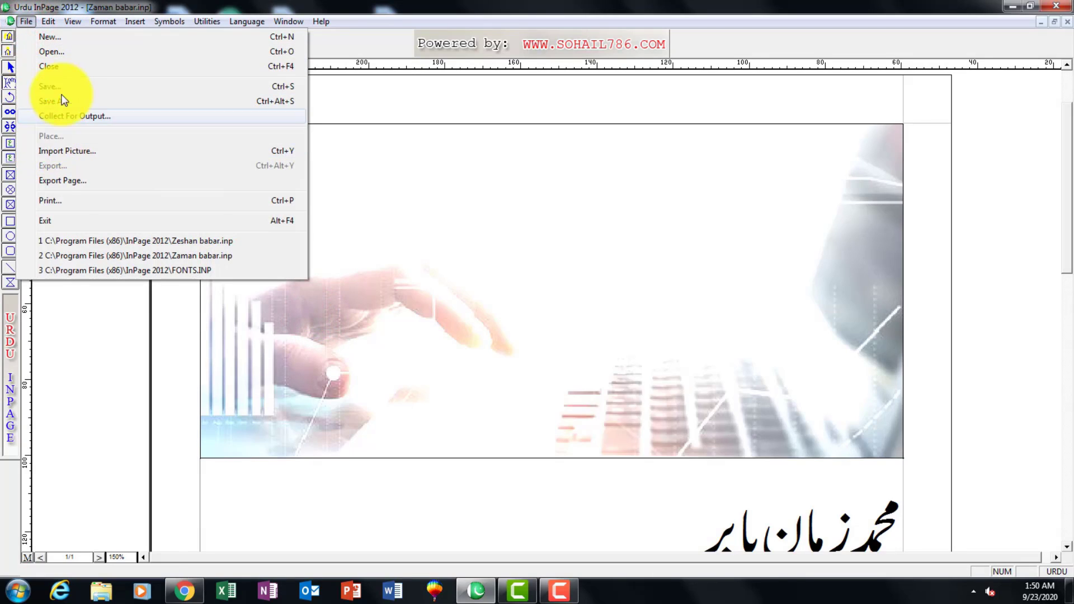
pyautogui.click(55, 19)
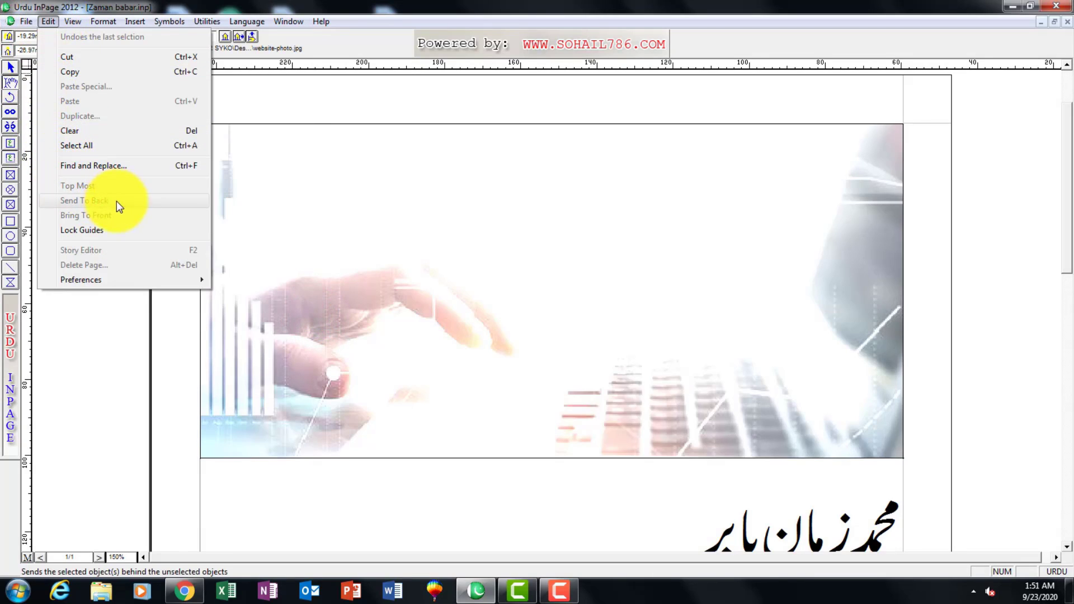
pyautogui.click(428, 286)
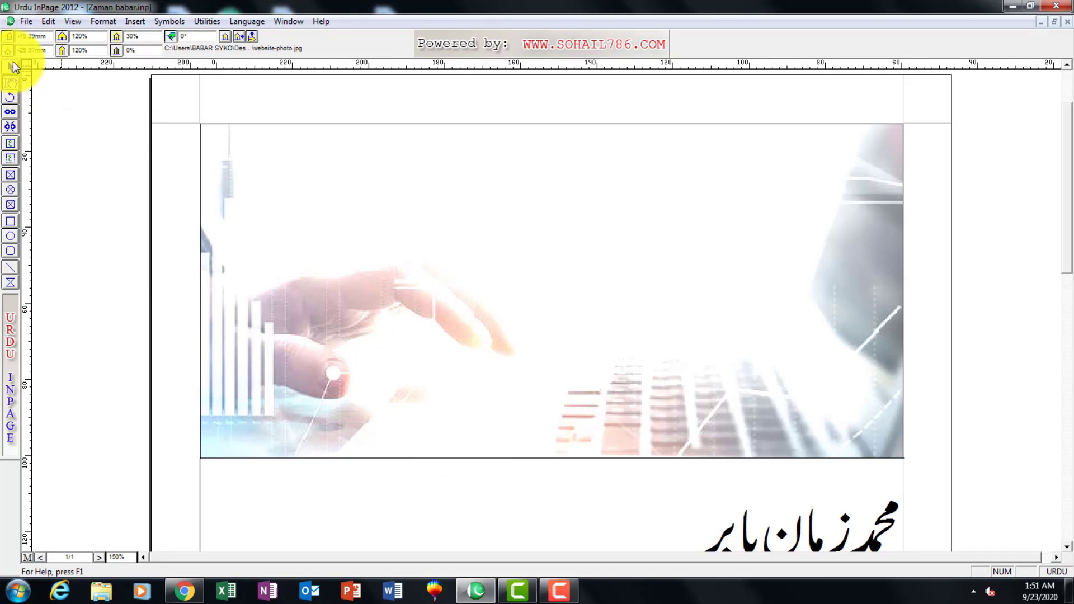
pyautogui.click(11, 66)
pyautogui.doubleClick(48, 12)
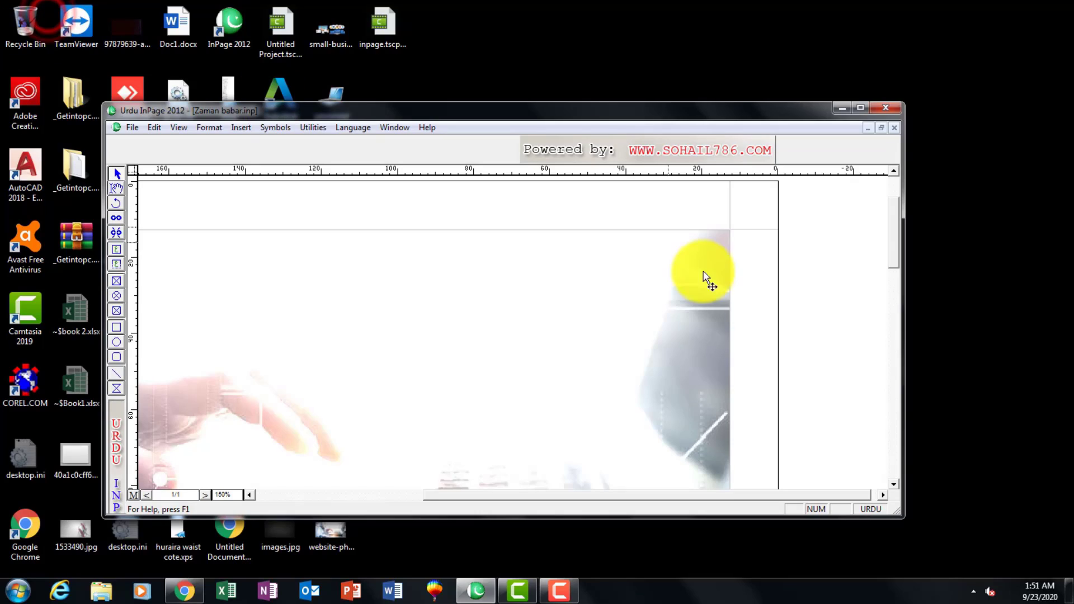
pyautogui.click(860, 106)
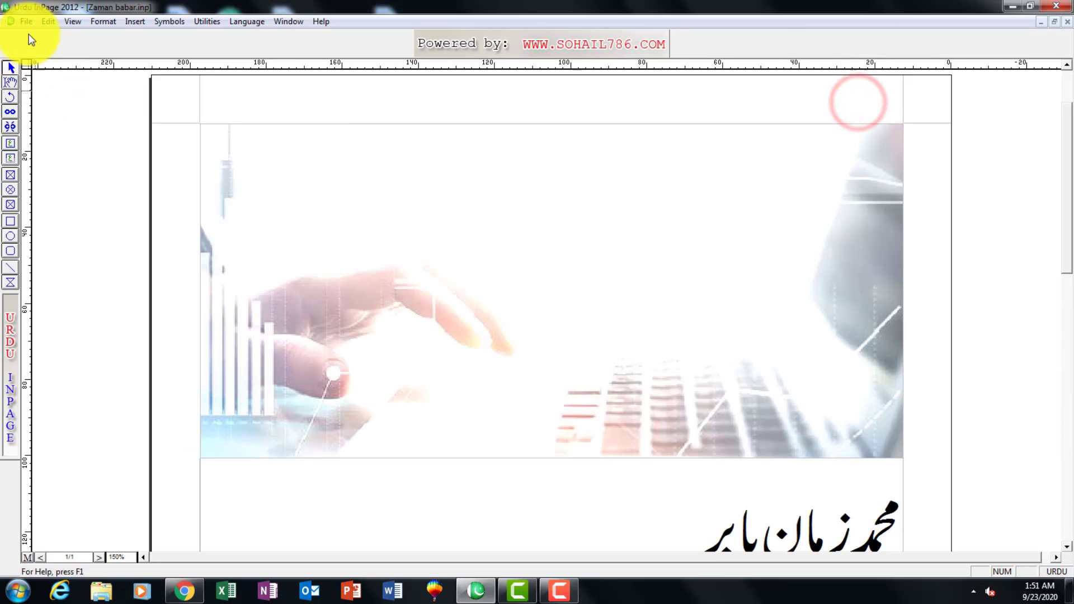
# Compare the available Edit commands with nothing selected, with the text box active and with the picture content active.
pyautogui.click(45, 21)
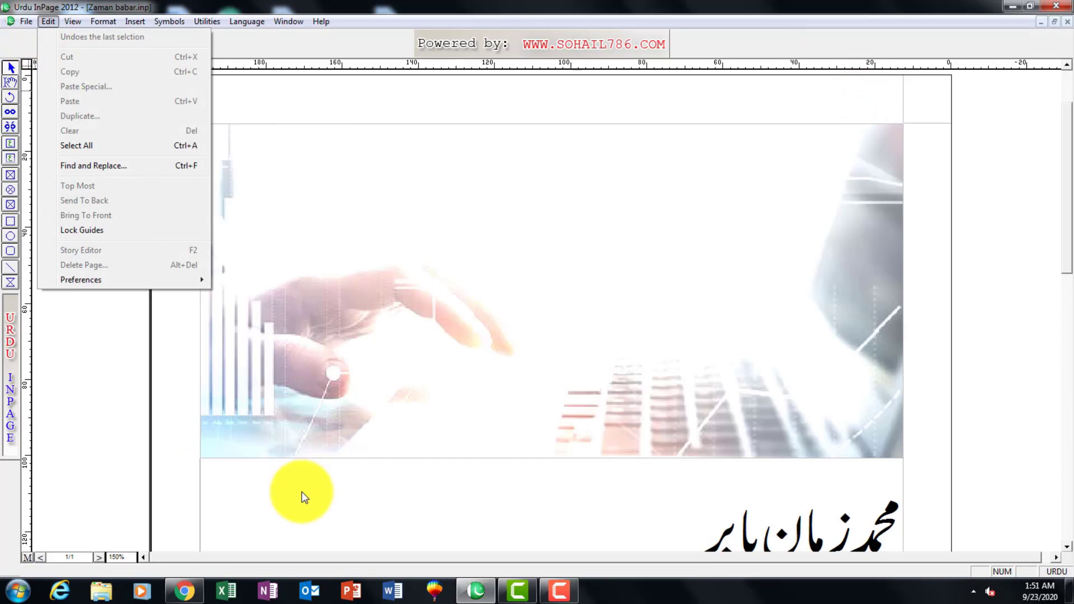
pyautogui.click(285, 440)
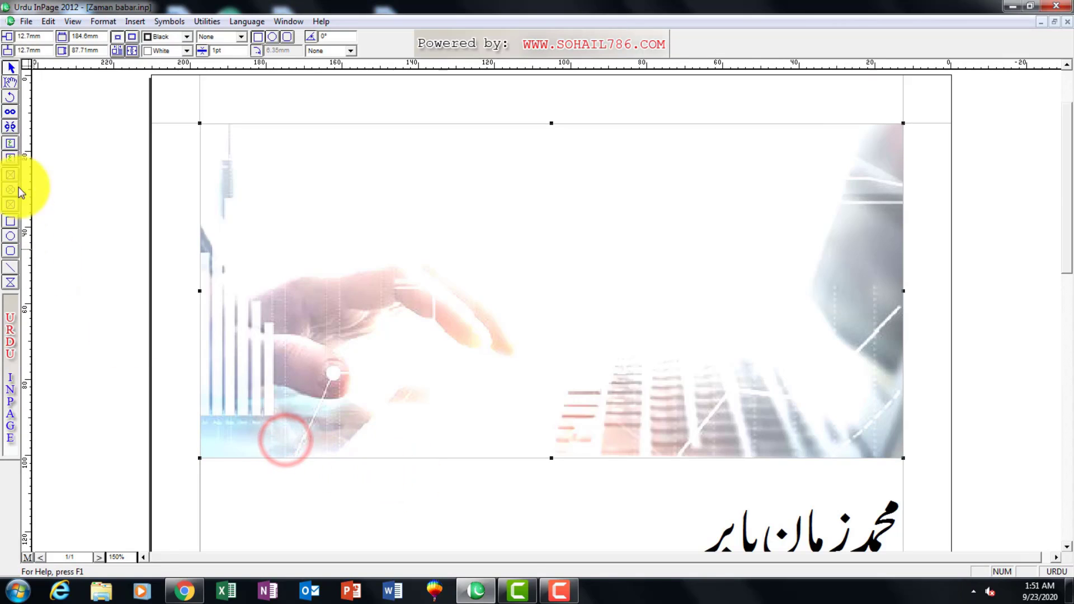
pyautogui.click(10, 82)
pyautogui.click(416, 554)
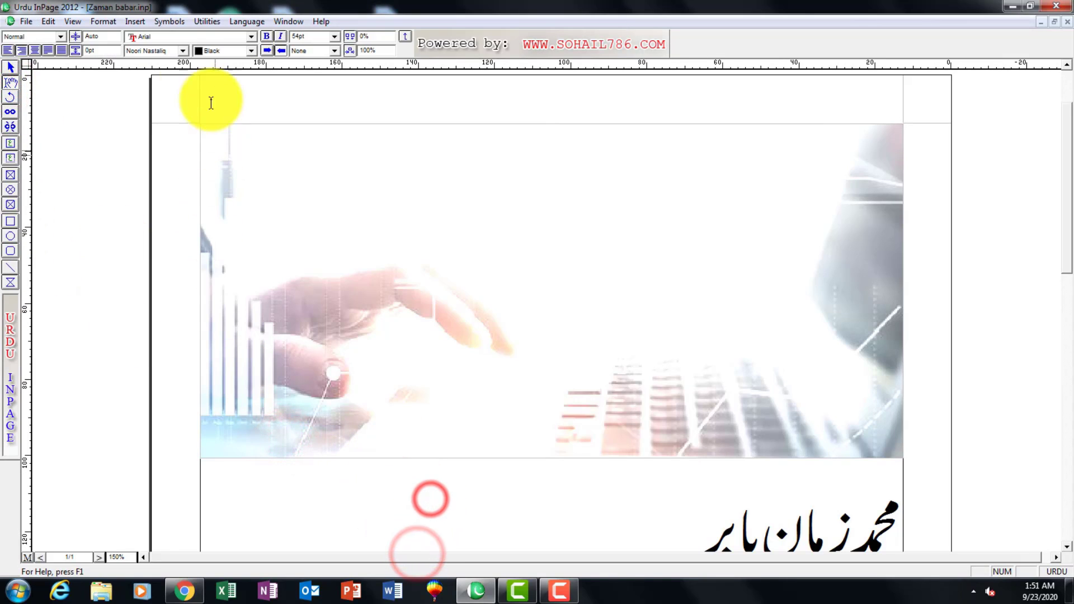
pyautogui.click(47, 21)
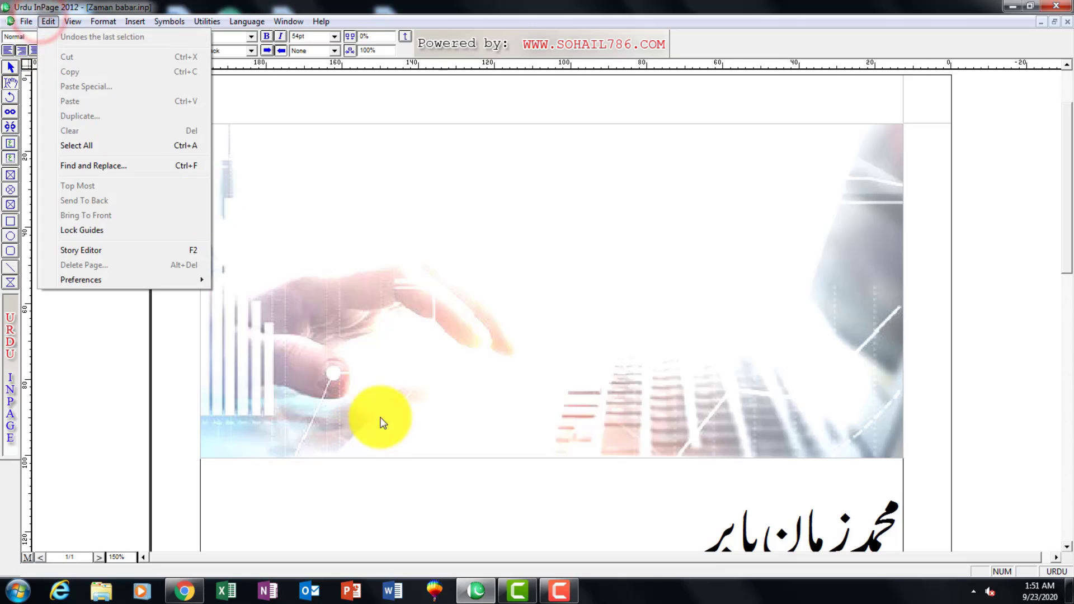
pyautogui.click(389, 429)
pyautogui.click(48, 22)
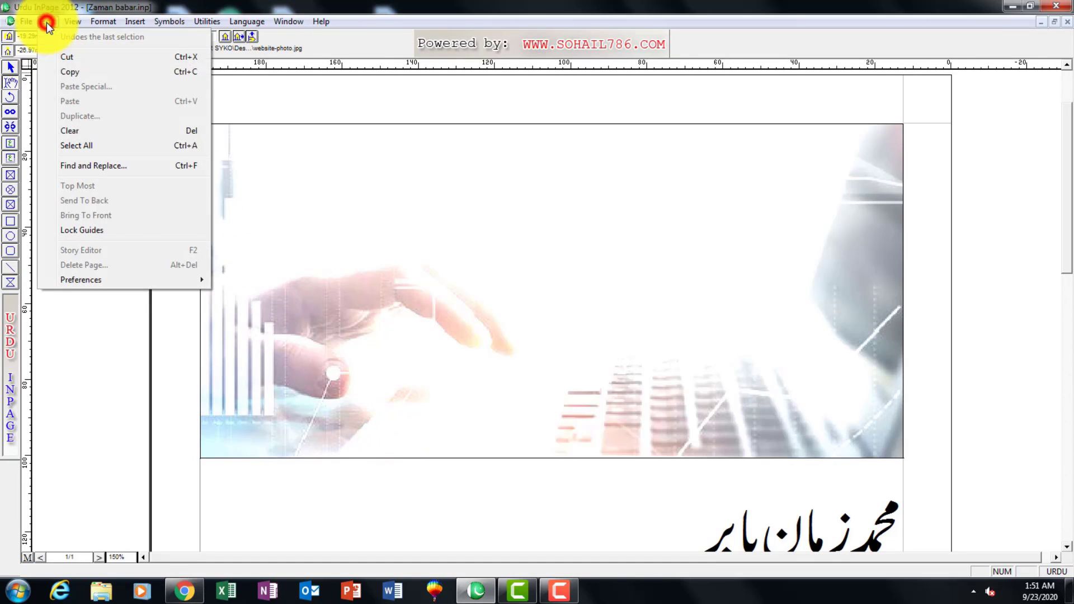
pyautogui.click(490, 475)
# Clear the picture from its box and delete the empty picture box from the page.
pyautogui.click(511, 416)
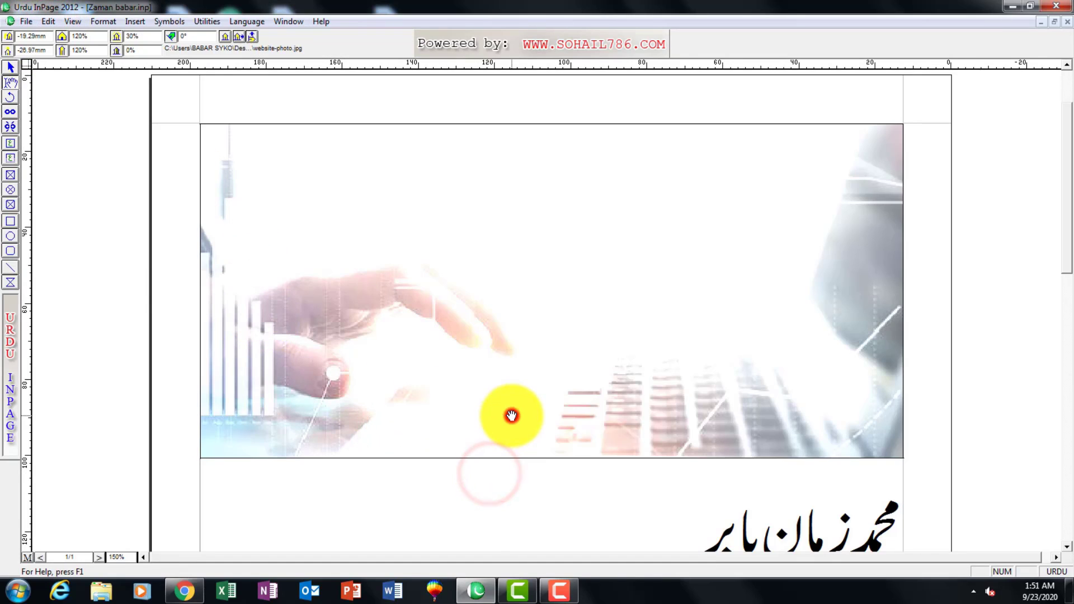
pyautogui.press('Delete')
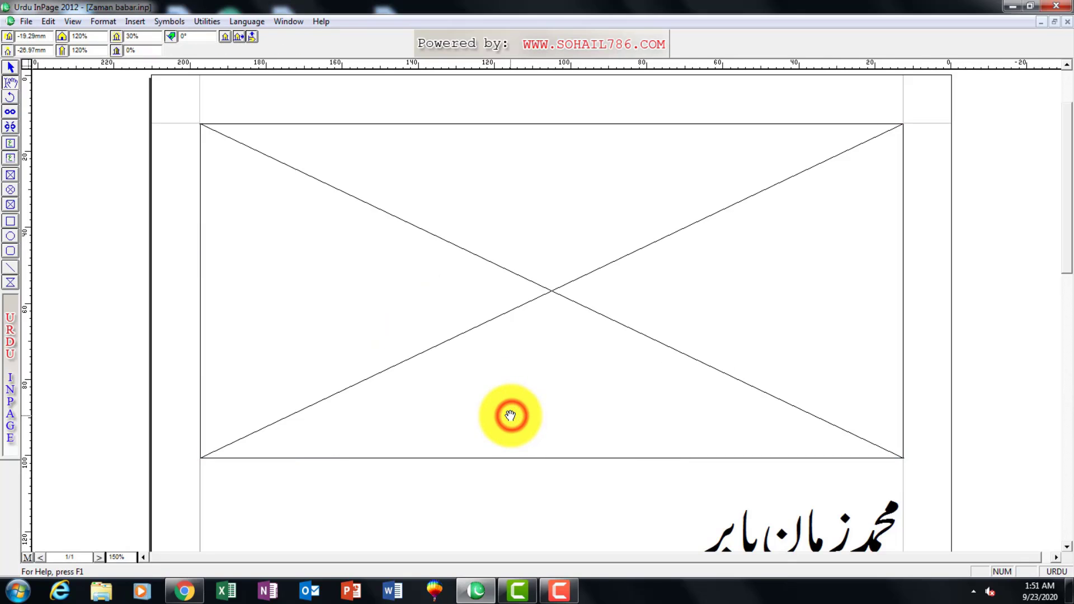
pyautogui.click(11, 67)
pyautogui.click(339, 232)
pyautogui.press('Delete')
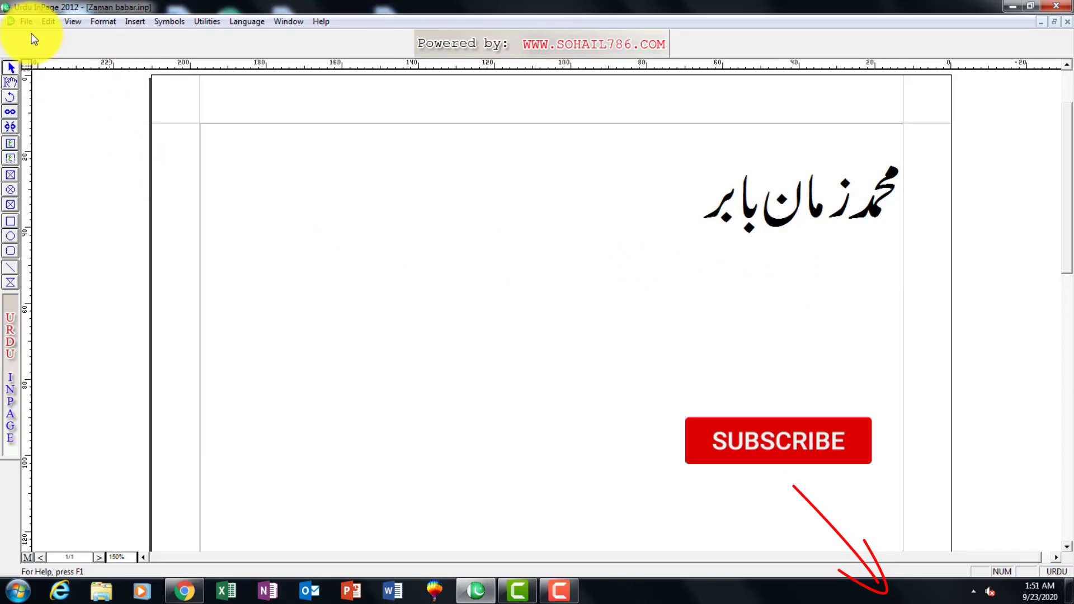
# Place the text cursor in the main text box and check which File commands are available.
pyautogui.click(10, 82)
pyautogui.click(455, 228)
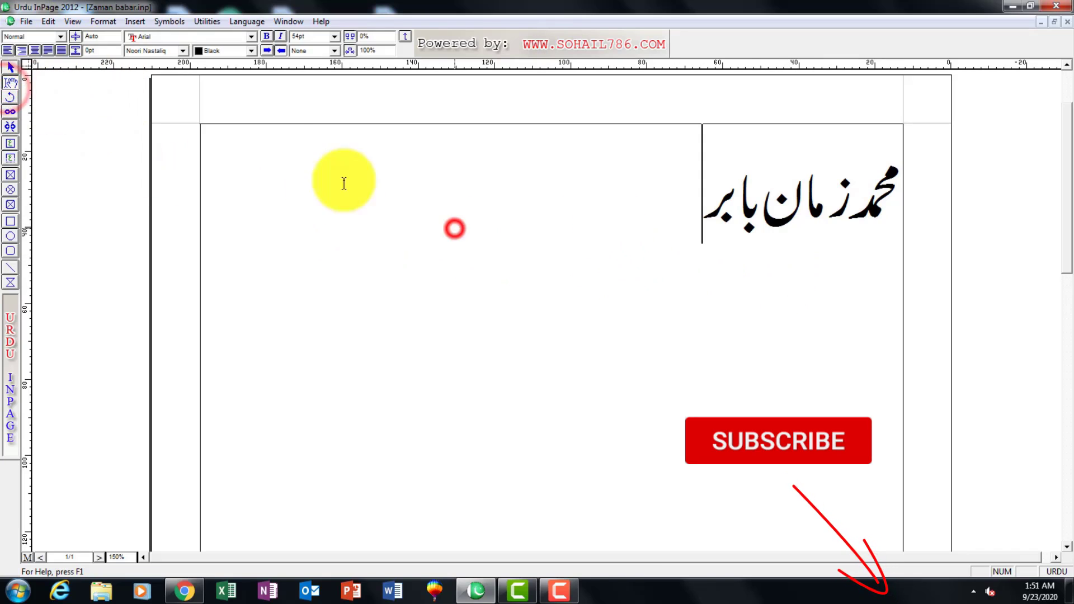
pyautogui.click(22, 22)
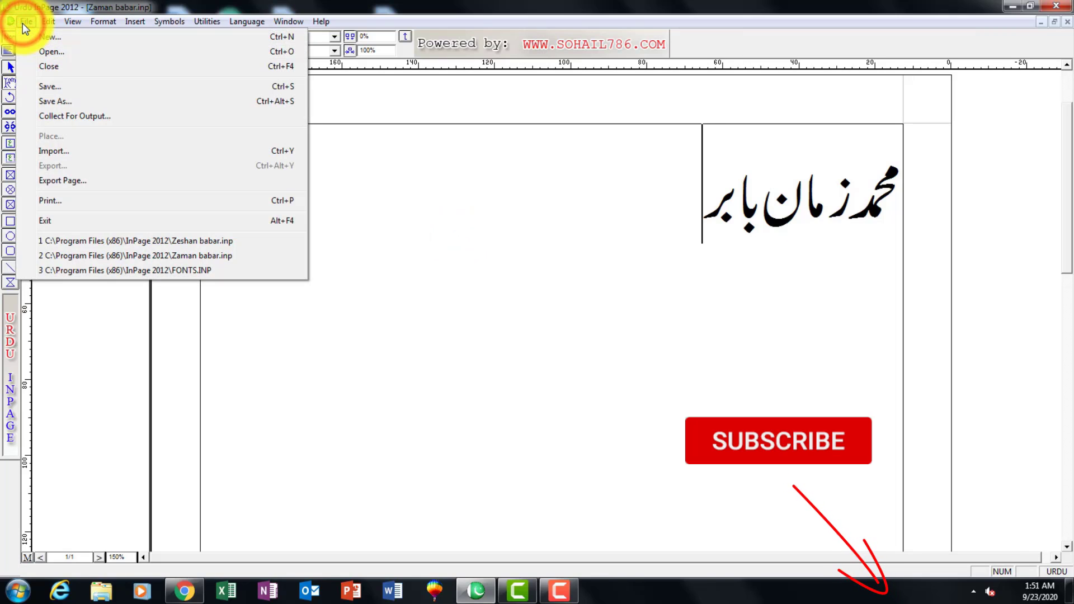
pyautogui.moveTo(48, 22)
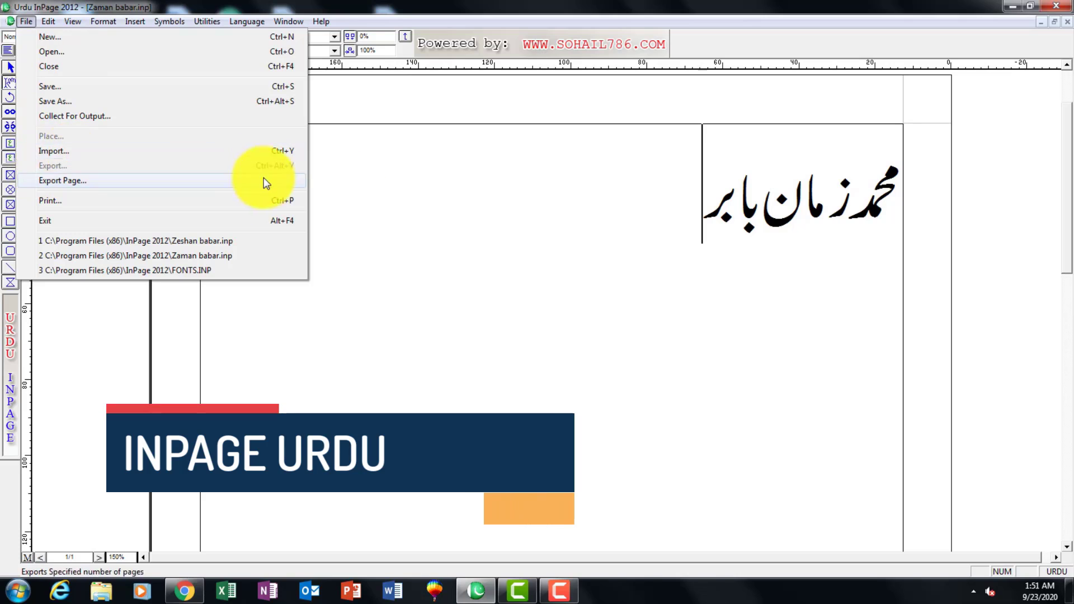
pyautogui.click(465, 197)
# Draw an elliptical picture box about 84 mm wide and 78 mm high below the Urdu heading.
pyautogui.click(11, 174)
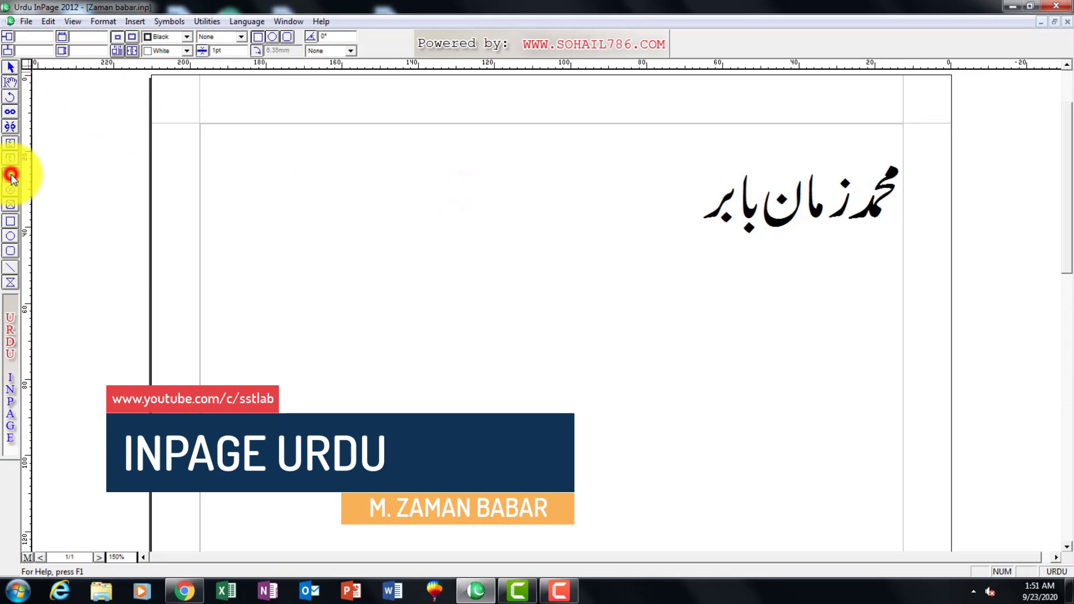
pyautogui.moveTo(427, 218); pyautogui.dragTo(746, 514)
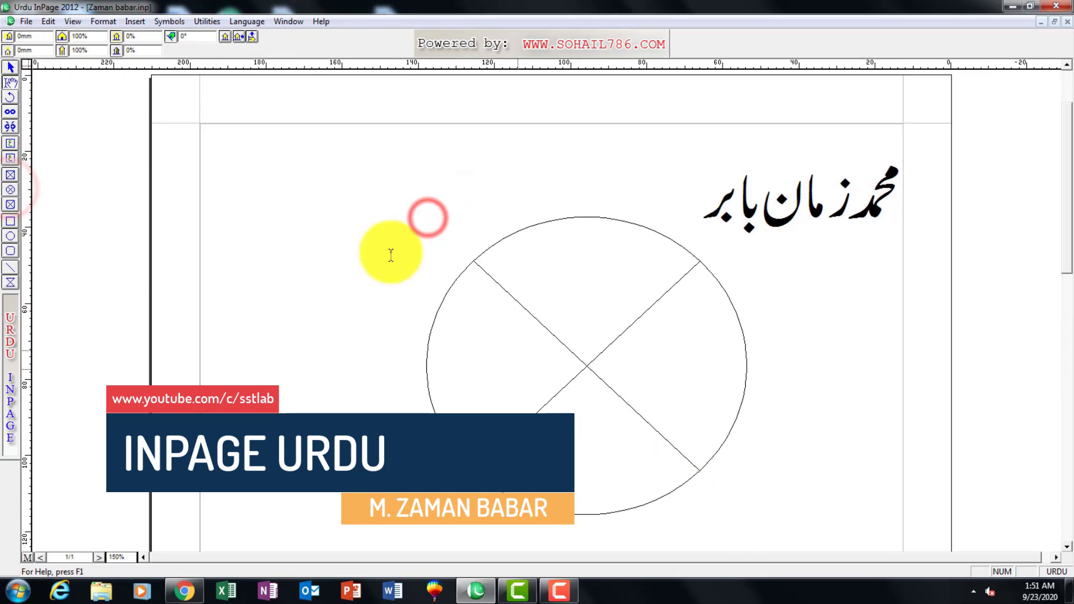
pyautogui.click(580, 314)
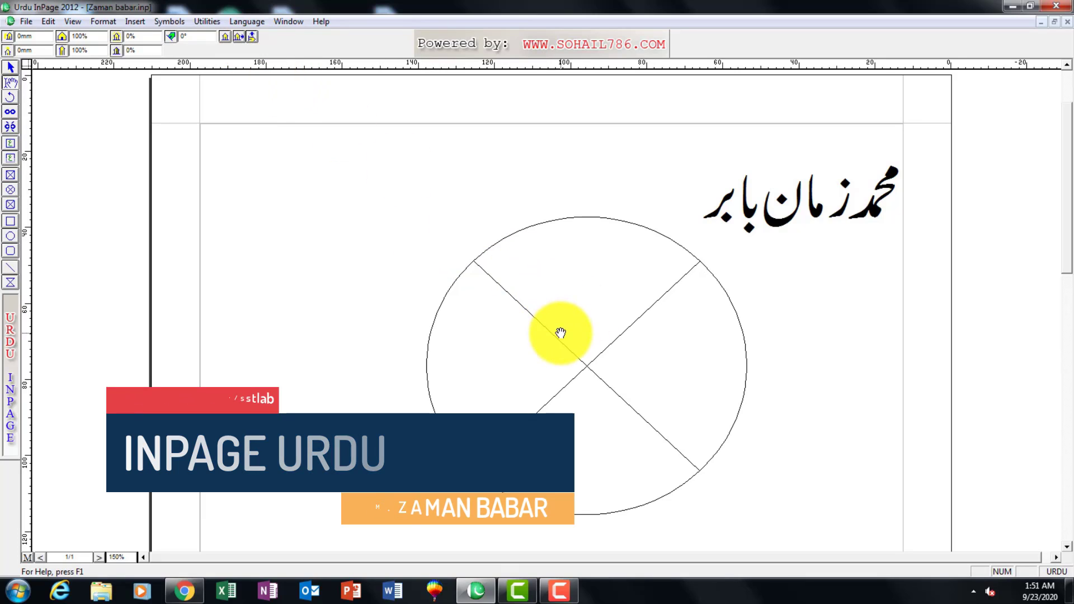
pyautogui.click(559, 361)
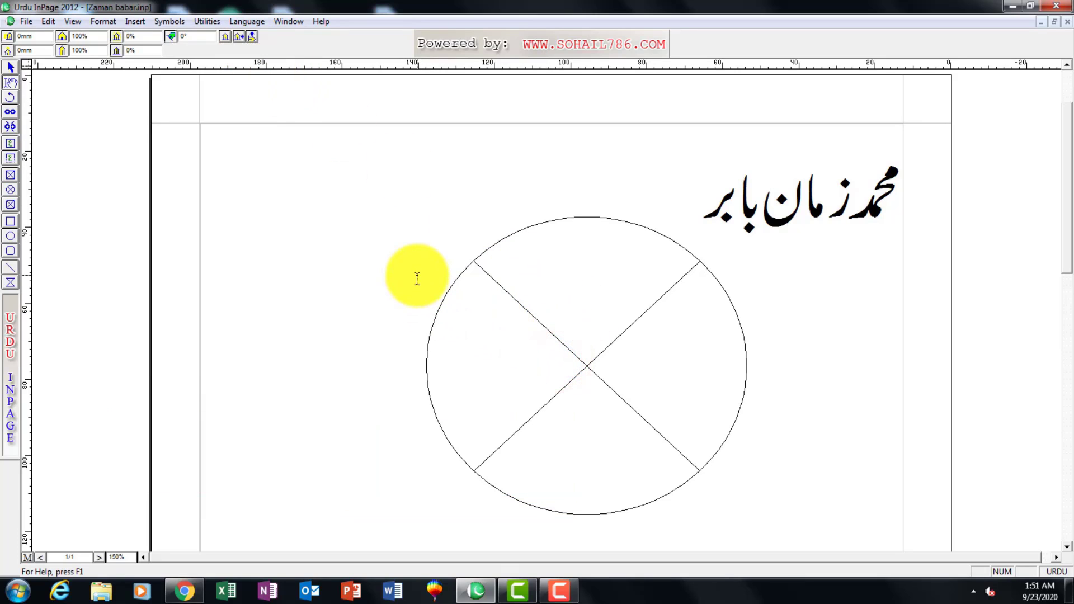
pyautogui.click(566, 421)
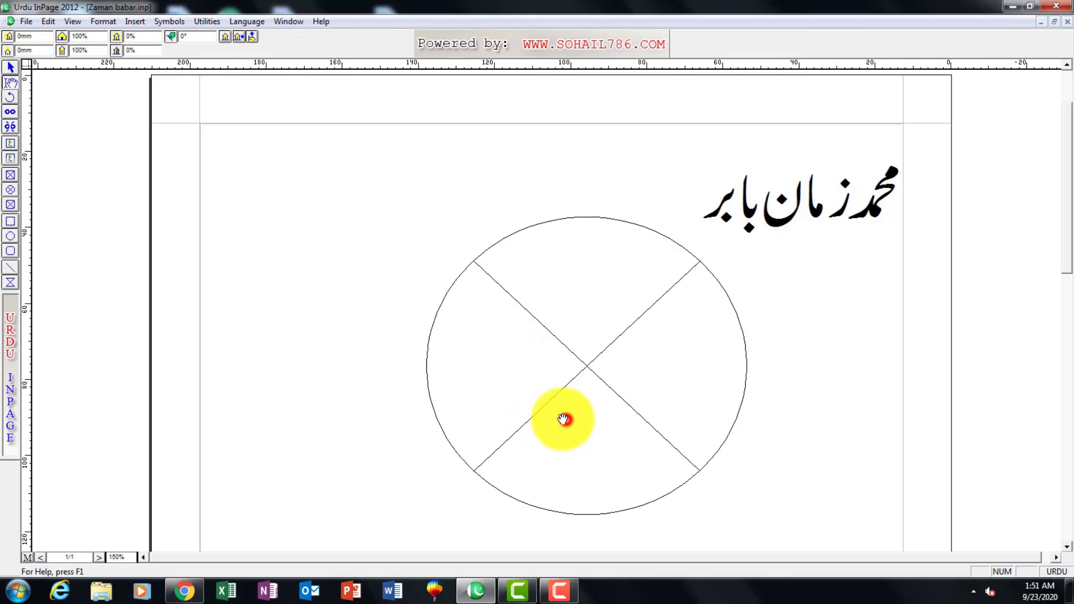
# Delete the elliptical picture box and check the File commands with nothing selected.
pyautogui.click(11, 67)
pyautogui.click(519, 333)
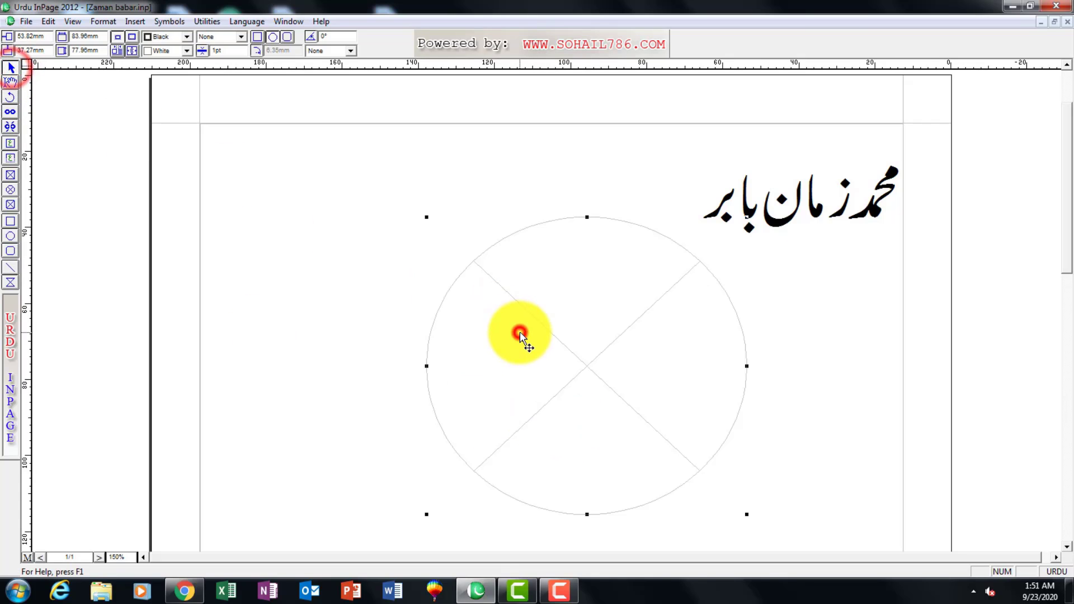
pyautogui.press('Delete')
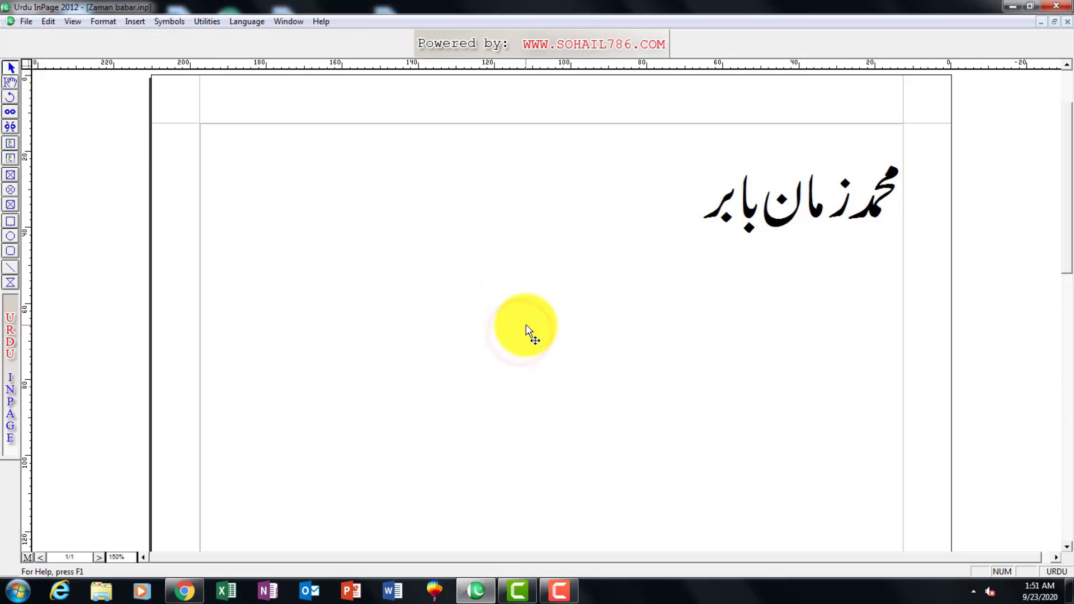
pyautogui.click(26, 21)
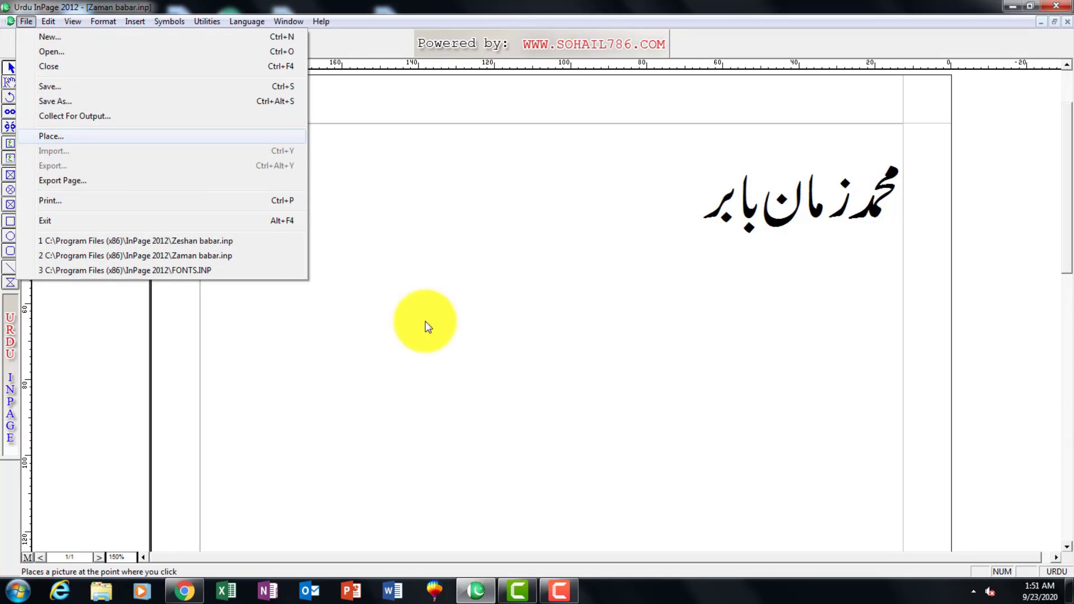
pyautogui.click(538, 348)
# Browse the corall9 folder on the Desktop for an InPage file to import into the text box, and close without importing.
pyautogui.click(10, 83)
pyautogui.click(544, 248)
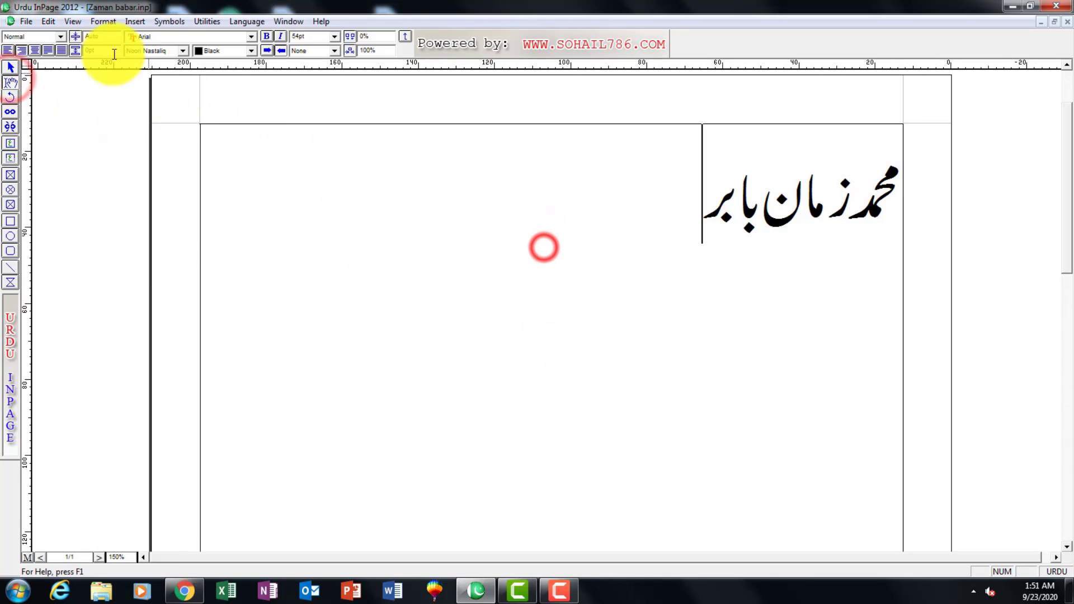
pyautogui.click(23, 22)
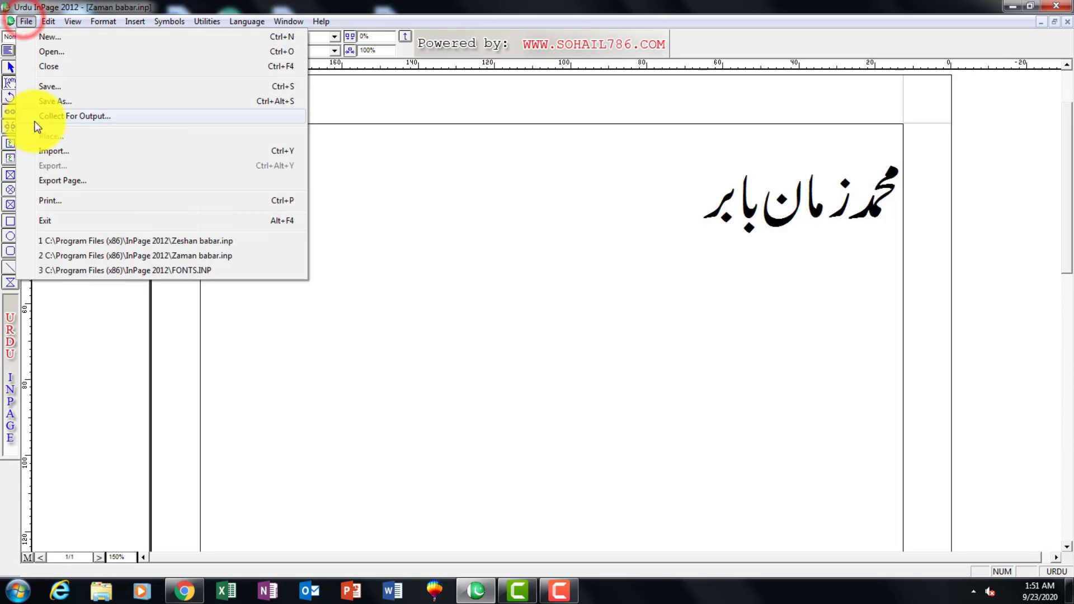
pyautogui.click(66, 151)
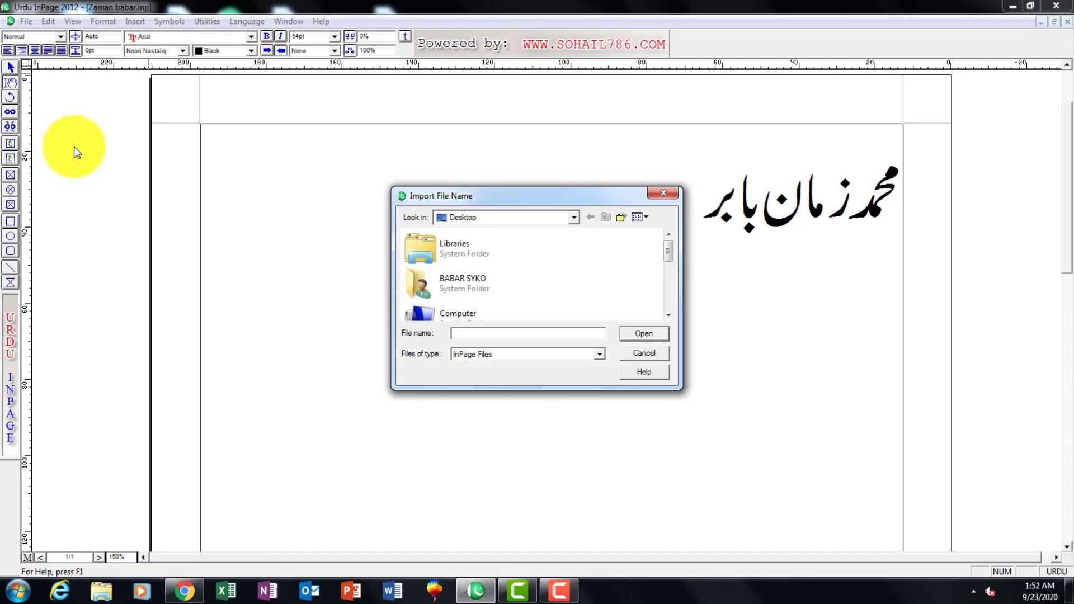
pyautogui.scroll(-5, 546, 260)
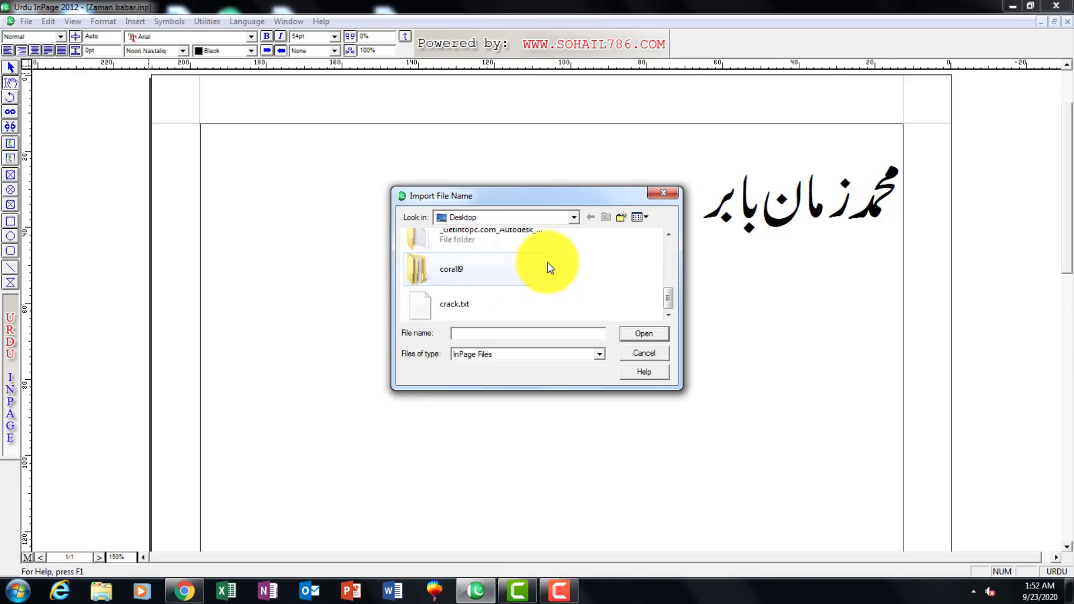
pyautogui.scroll(3, 593, 276)
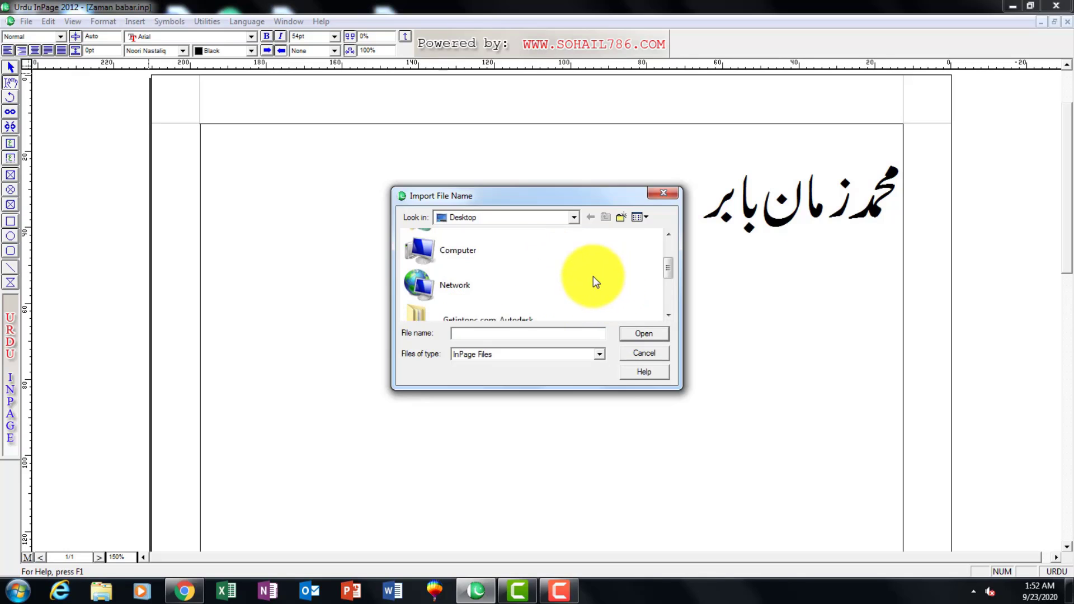
pyautogui.scroll(-3, 560, 271)
pyautogui.click(442, 270)
pyautogui.doubleClick(442, 268)
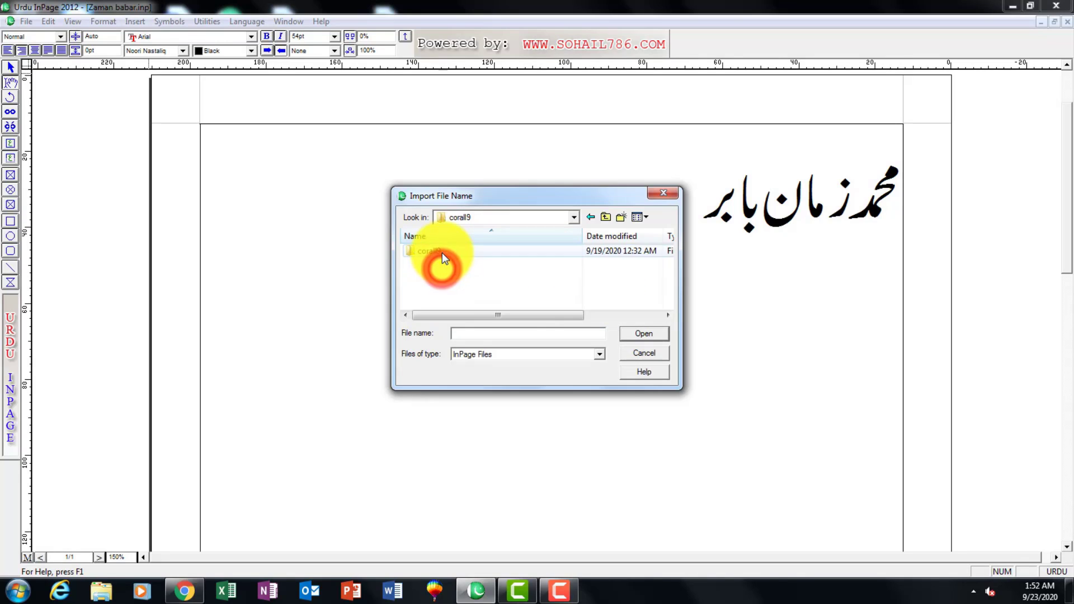
pyautogui.scroll(-10, 448, 274)
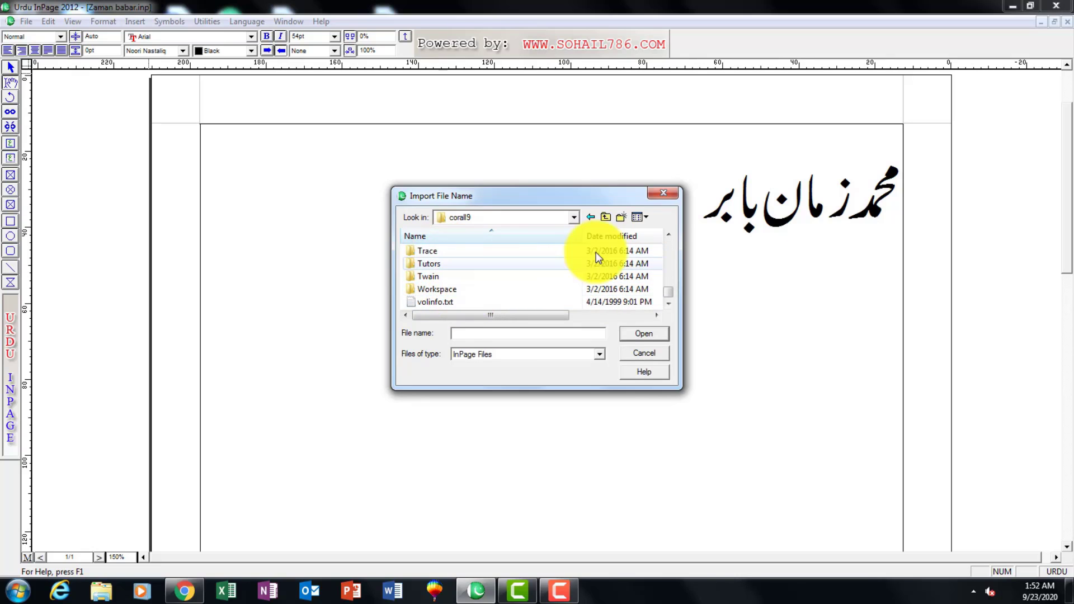
pyautogui.click(663, 193)
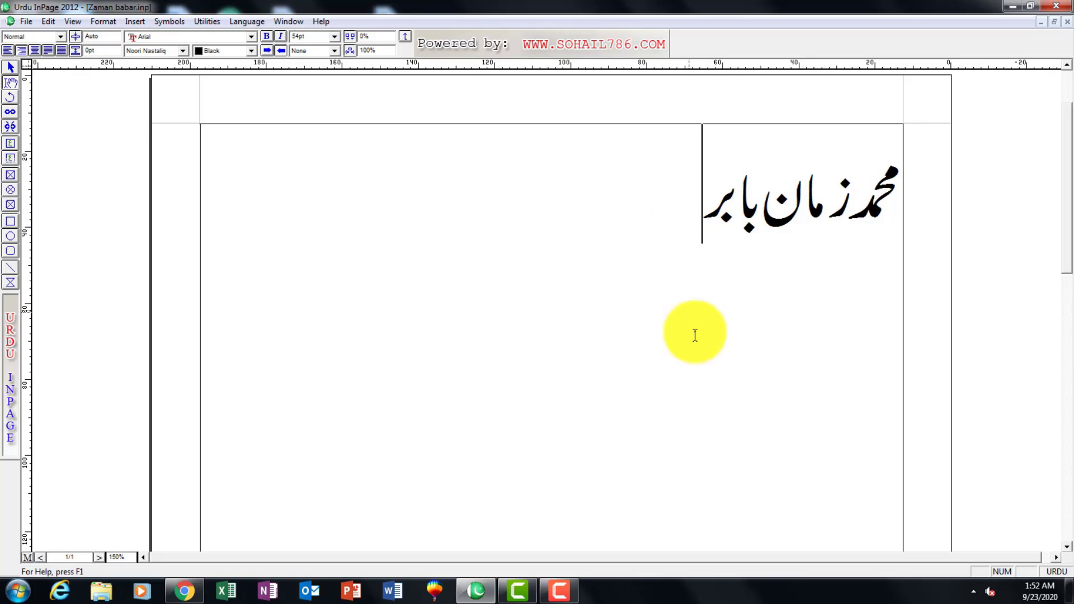
pyautogui.moveTo(547, 599)
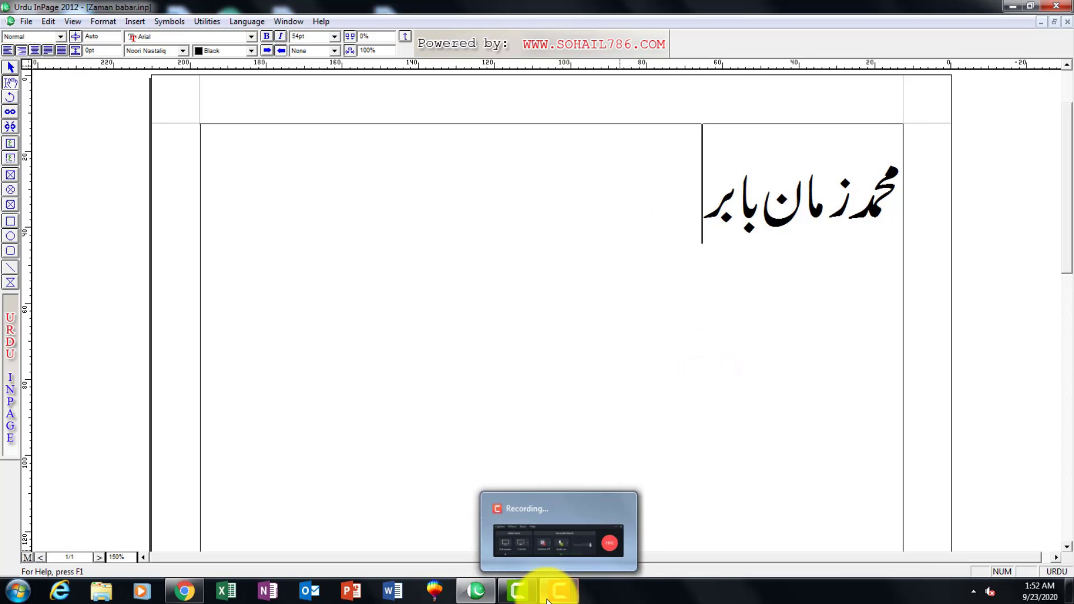